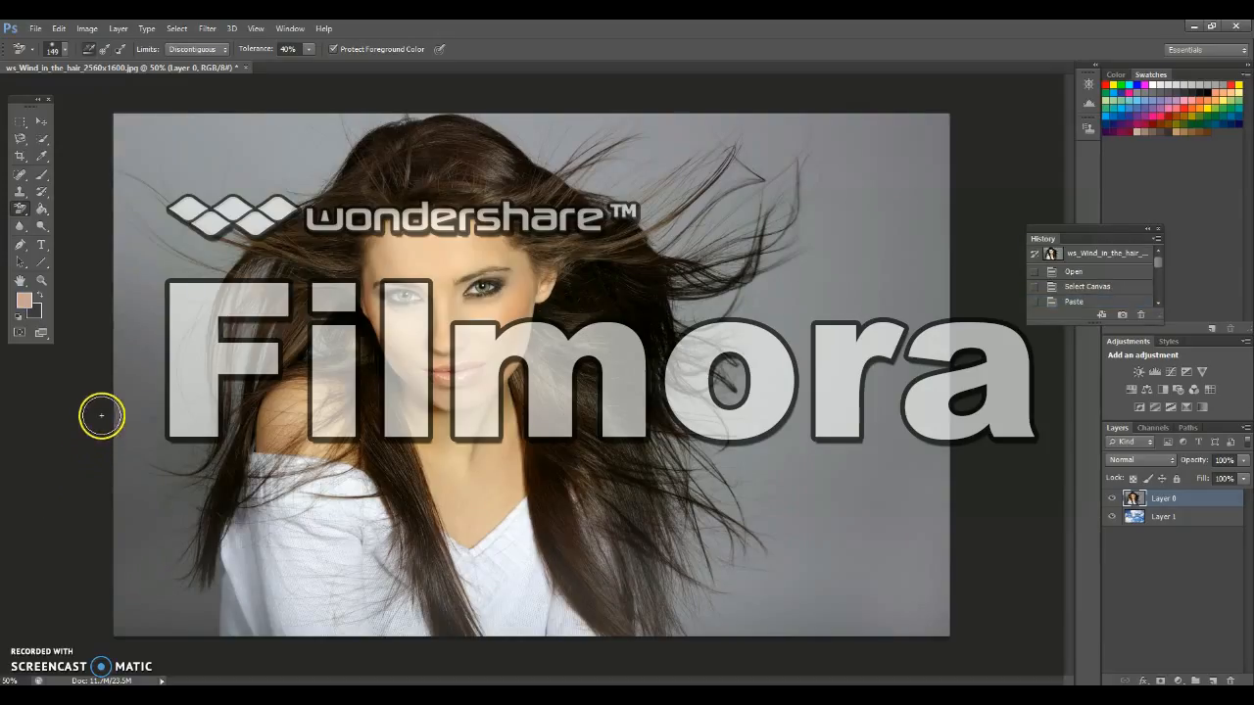
Duplicate the portrait layer, hide the original, and toggle the copy's visibility to check the sky layer beneath
click(61, 415)
key(ctrl+j)
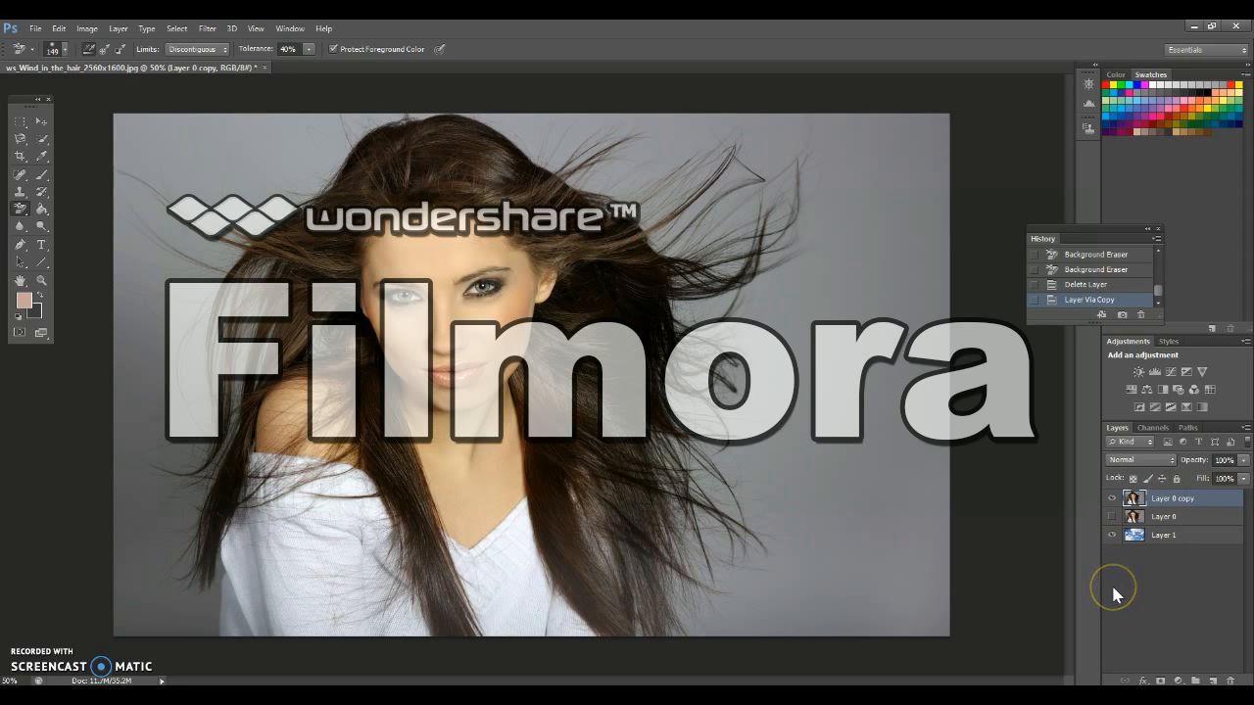
click(1112, 501)
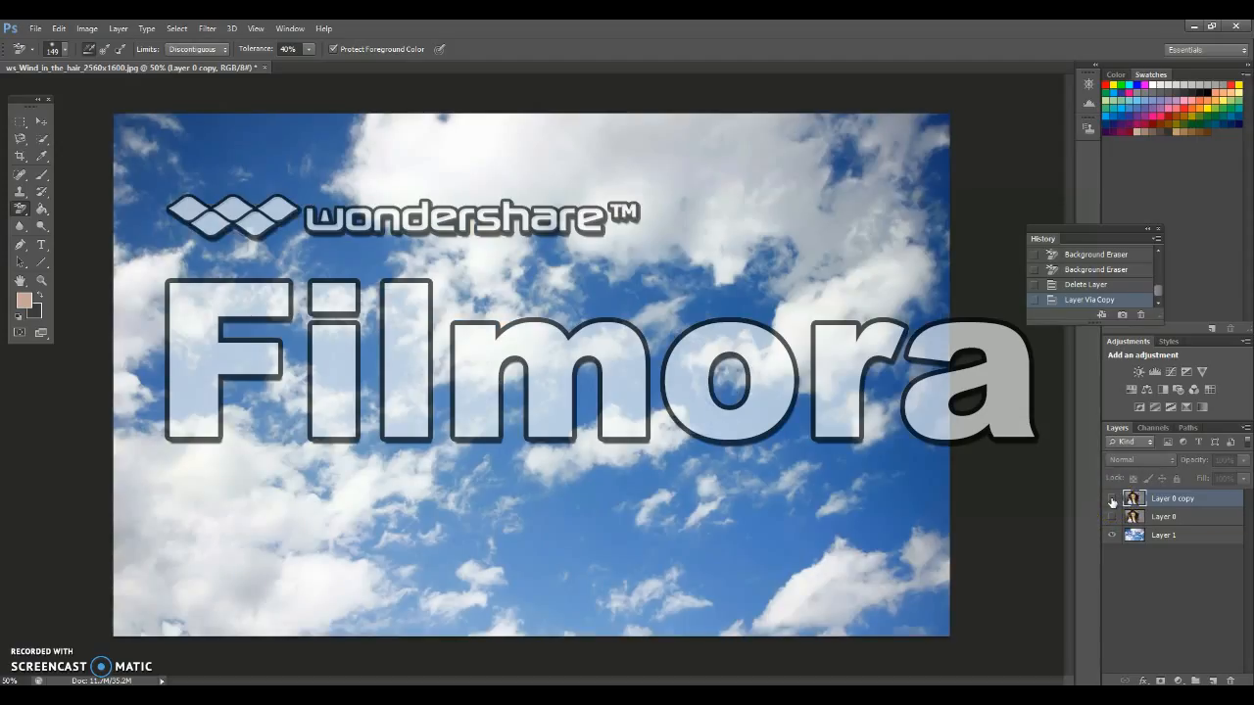
click(1112, 500)
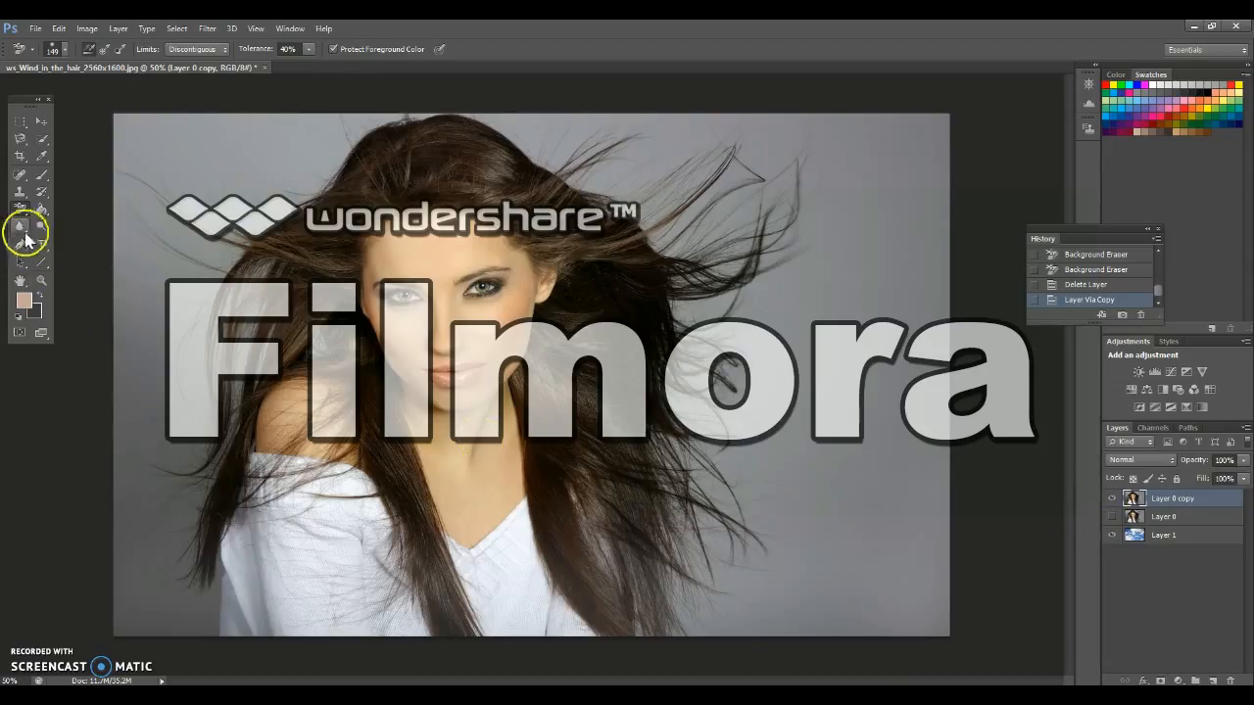
Choose the Background Eraser Tool, review its brush settings, and set its sampling to Continuous
click(24, 211)
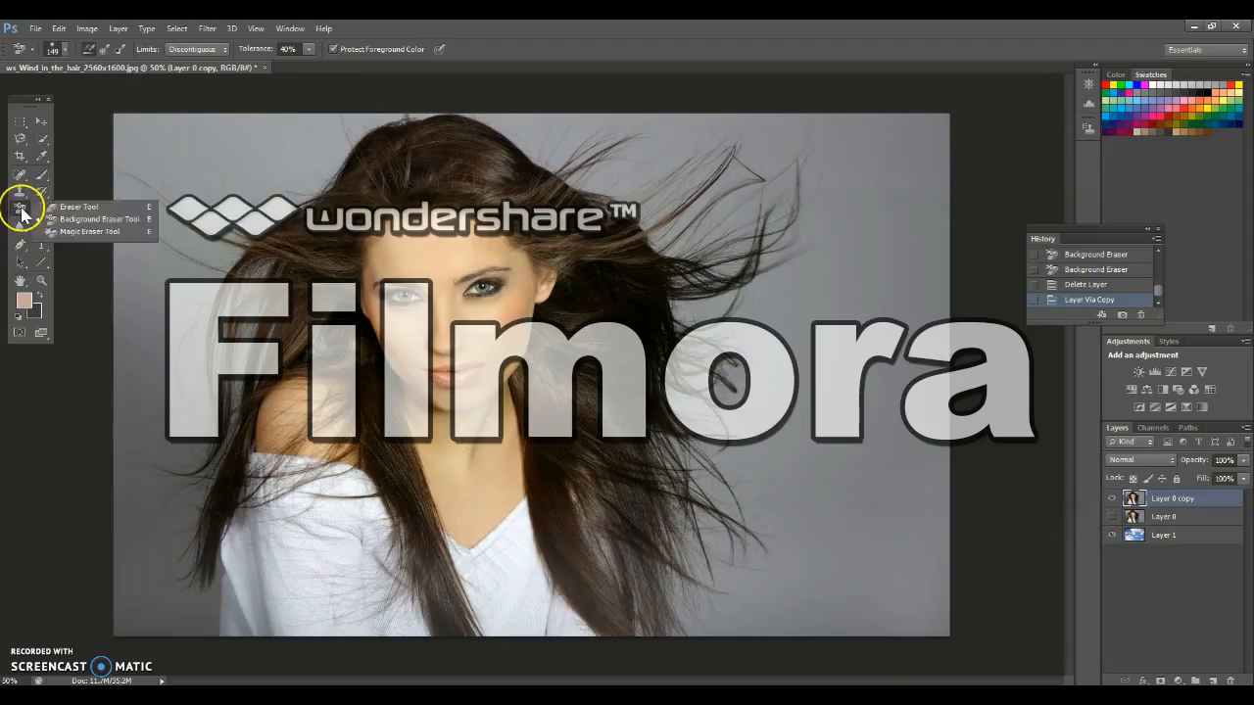
click(72, 223)
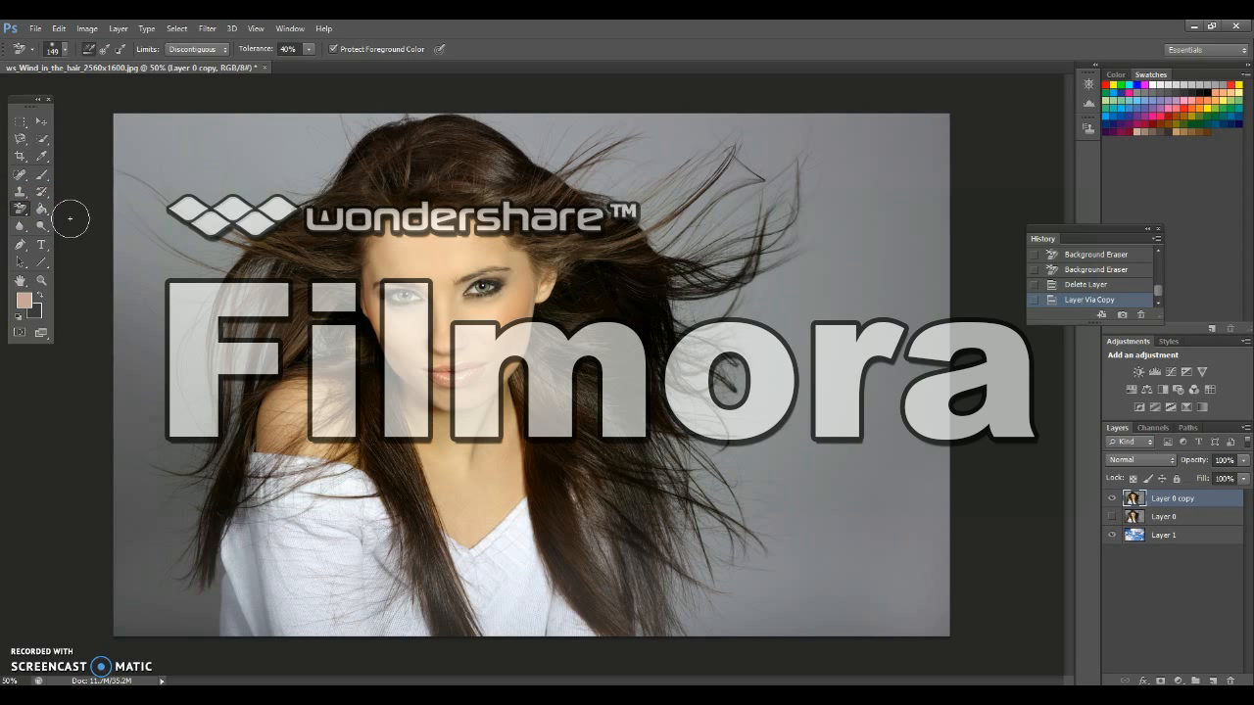
click(62, 52)
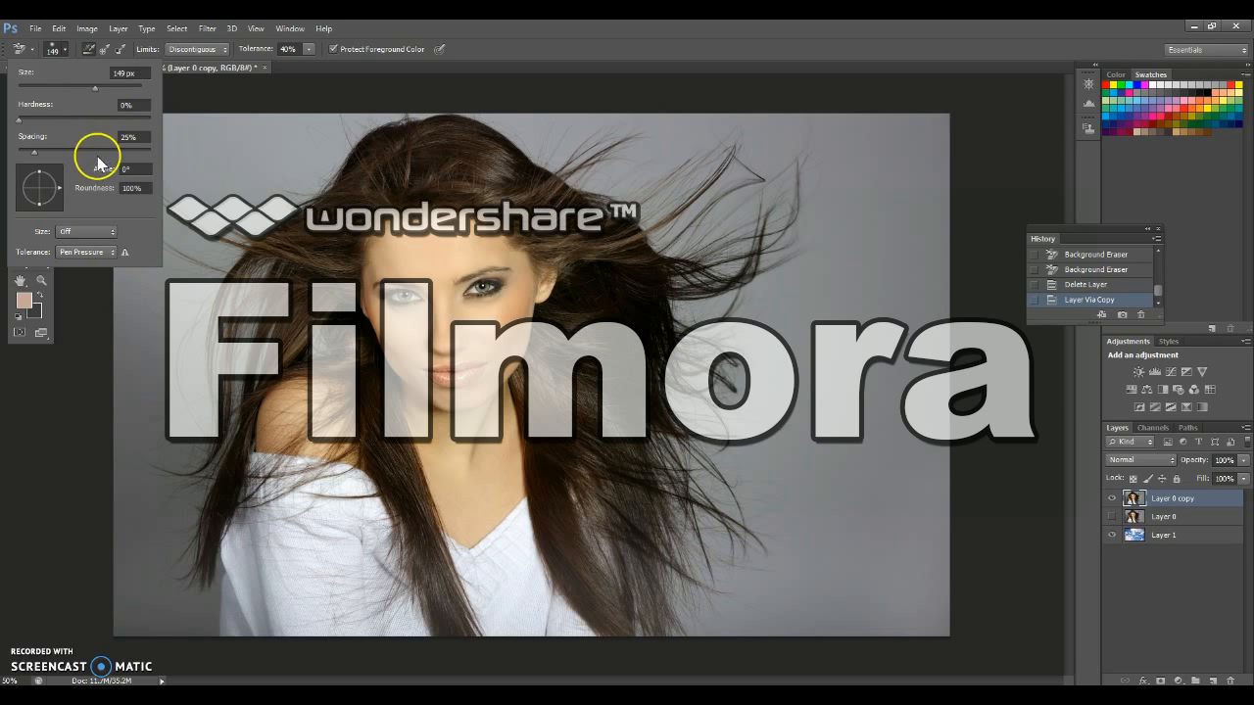
click(65, 49)
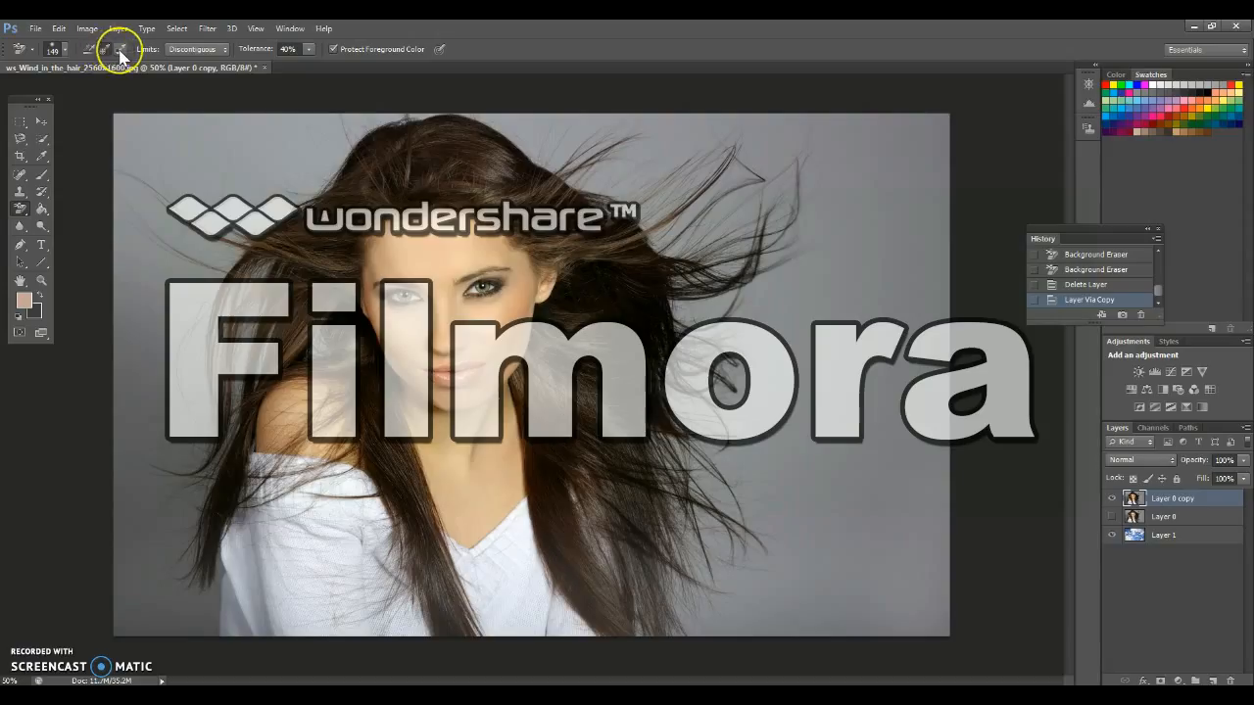
click(88, 51)
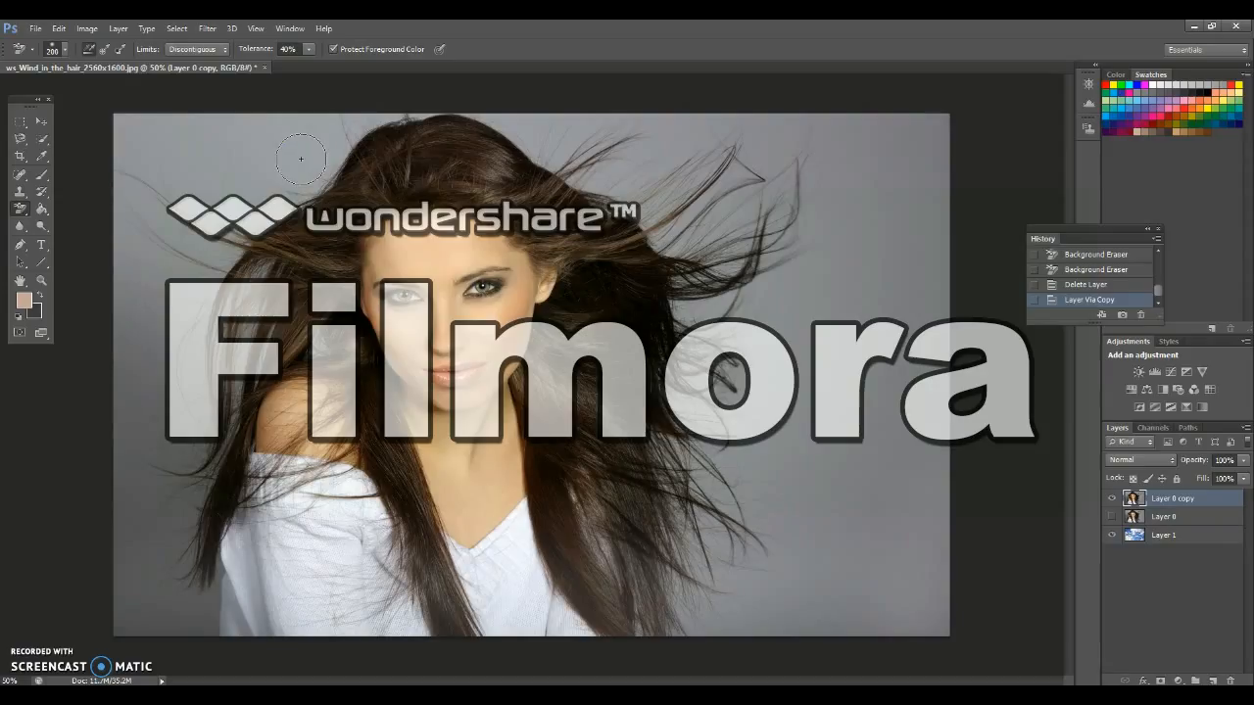
Try erasing the grey background around the hair with Continuous and then Once sampling, and discard those eraser strokes
mouse_move(290, 155)
mouse_down()
mouse_move(315, 159)
mouse_move(307, 177)
mouse_move(245, 213)
mouse_move(209, 212)
mouse_move(143, 168)
mouse_move(228, 165)
mouse_move(356, 196)
mouse_move(375, 180)
mouse_move(355, 146)
mouse_move(406, 146)
mouse_move(421, 167)
mouse_move(388, 199)
mouse_move(271, 246)
mouse_move(378, 190)
mouse_move(474, 173)
mouse_move(316, 294)
mouse_up()
key(ctrl+z)
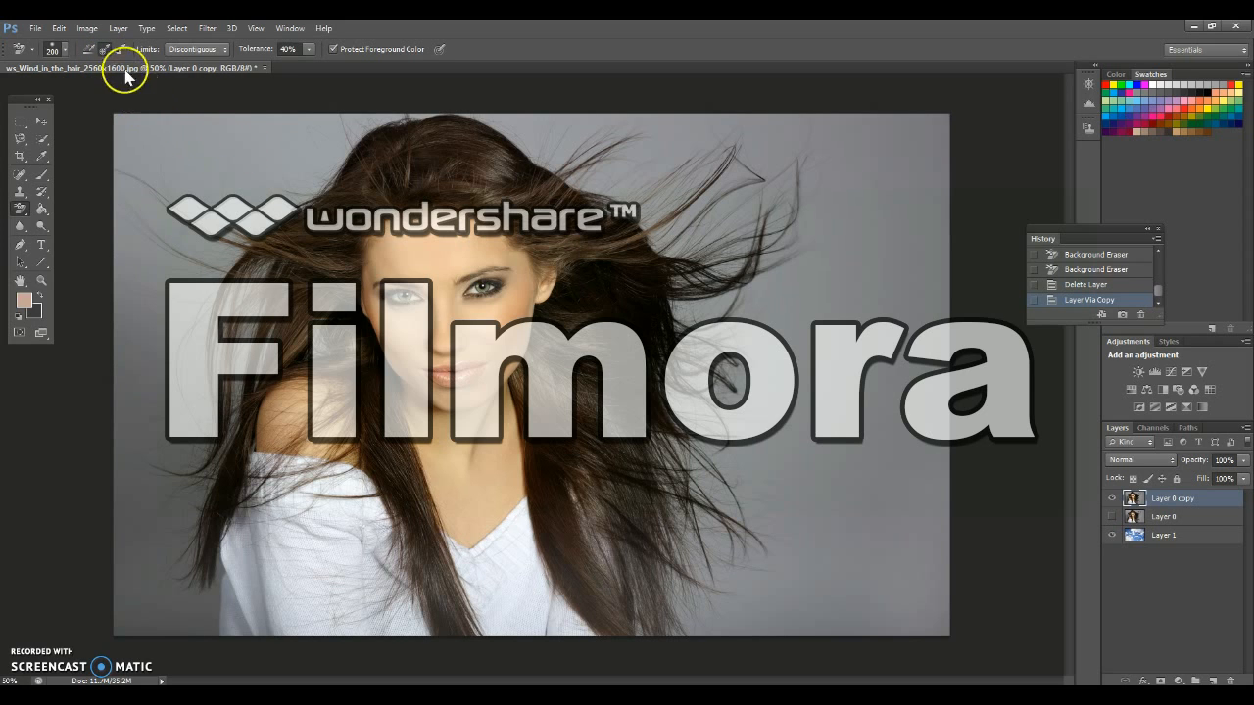
mouse_move(265, 151)
mouse_down()
mouse_move(160, 127)
mouse_move(126, 141)
mouse_move(151, 184)
mouse_move(253, 218)
mouse_move(373, 122)
mouse_move(208, 127)
mouse_move(336, 132)
mouse_move(264, 193)
mouse_move(195, 226)
mouse_move(203, 311)
mouse_move(249, 302)
mouse_move(268, 280)
mouse_move(251, 274)
mouse_move(231, 341)
mouse_up()
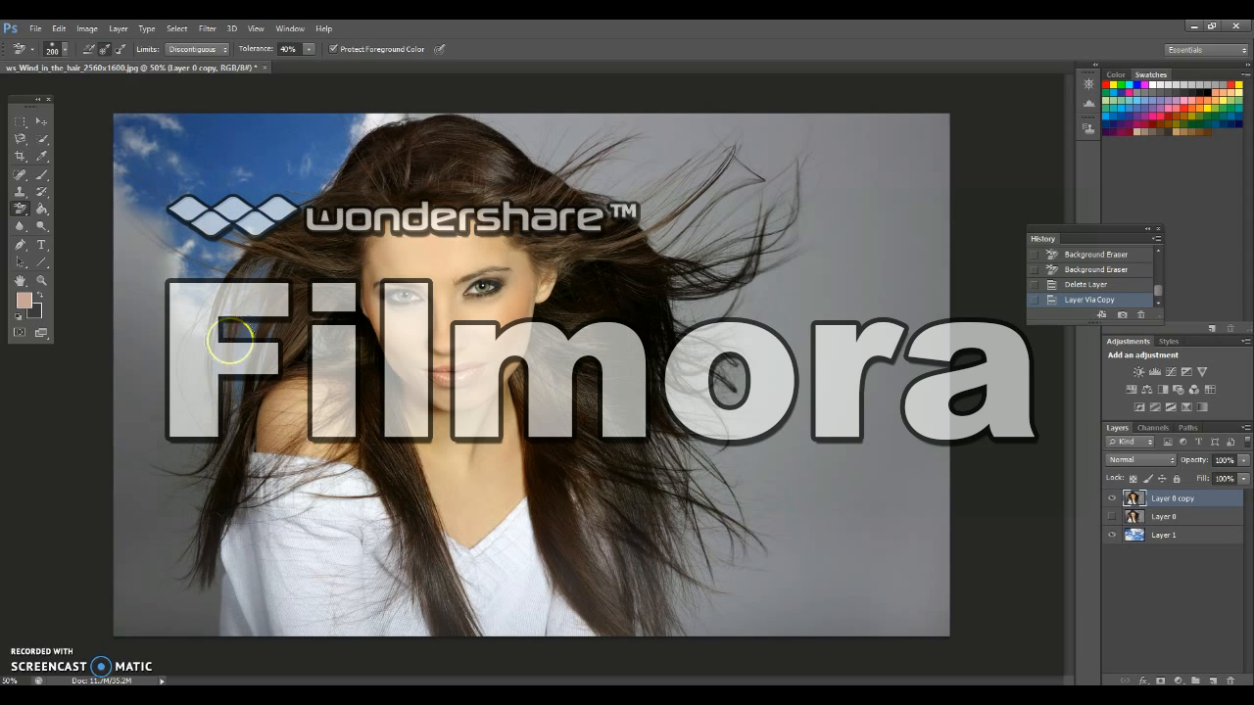
mouse_move(436, 113)
mouse_down()
mouse_move(502, 158)
mouse_move(539, 115)
mouse_move(575, 117)
mouse_move(589, 142)
mouse_move(524, 158)
mouse_move(645, 180)
mouse_move(588, 251)
mouse_move(537, 229)
mouse_move(616, 119)
mouse_move(688, 100)
mouse_move(694, 134)
mouse_move(672, 148)
mouse_move(627, 236)
mouse_move(683, 271)
mouse_up()
mouse_move(453, 148)
mouse_down()
mouse_move(359, 167)
mouse_move(298, 216)
mouse_move(441, 181)
mouse_move(597, 201)
mouse_up()
click(1141, 314)
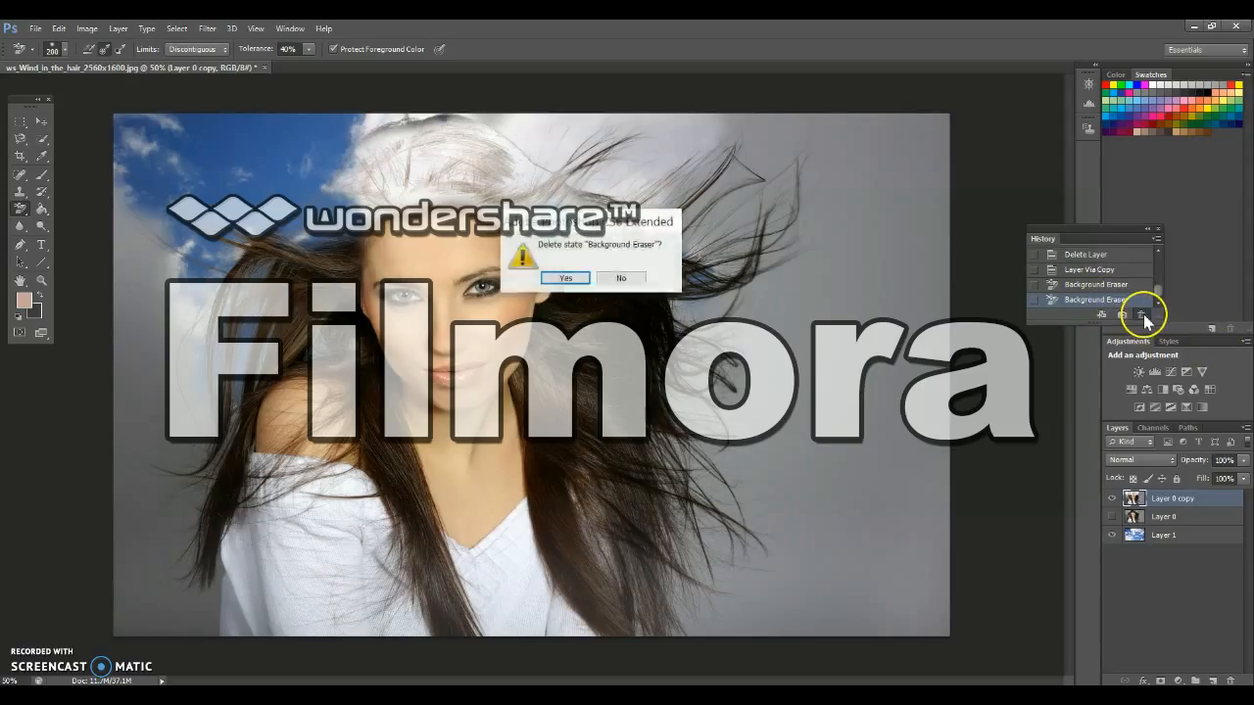
key(Return)
click(1141, 314)
key(Return)
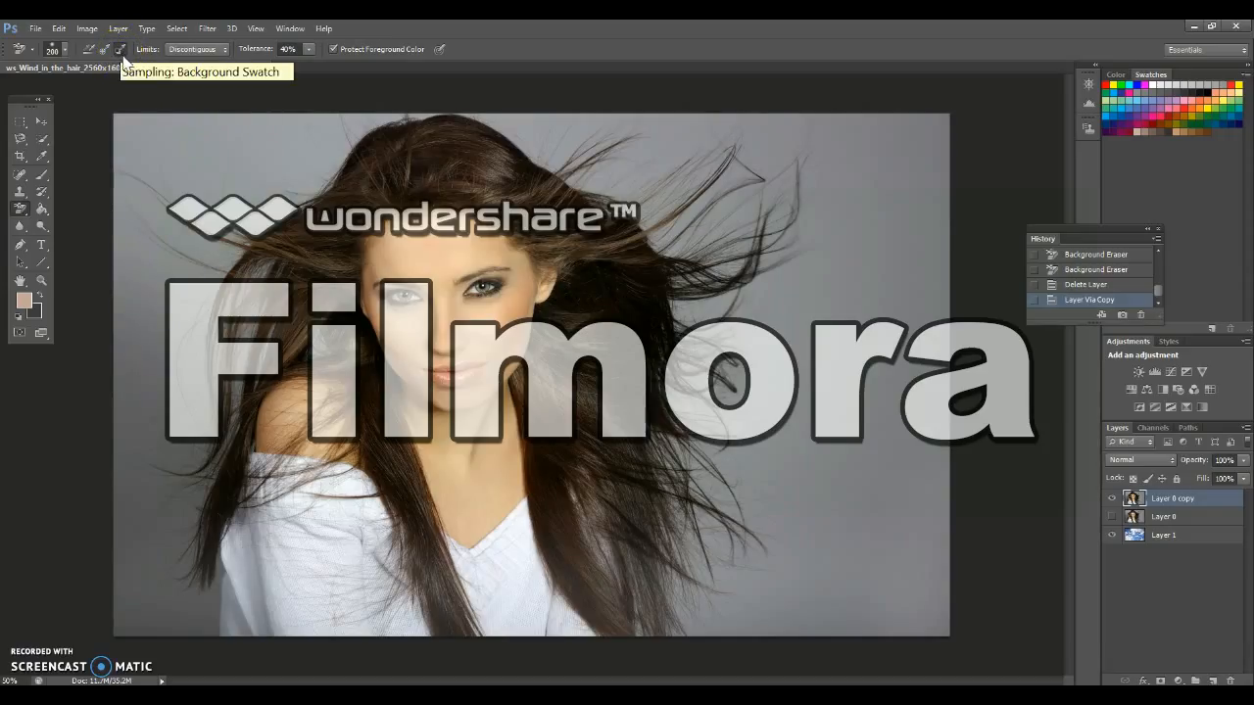
Switch sampling to Background Swatch, set the background colour to #acacad, and try erasing the grey backdrop above the hair
click(128, 94)
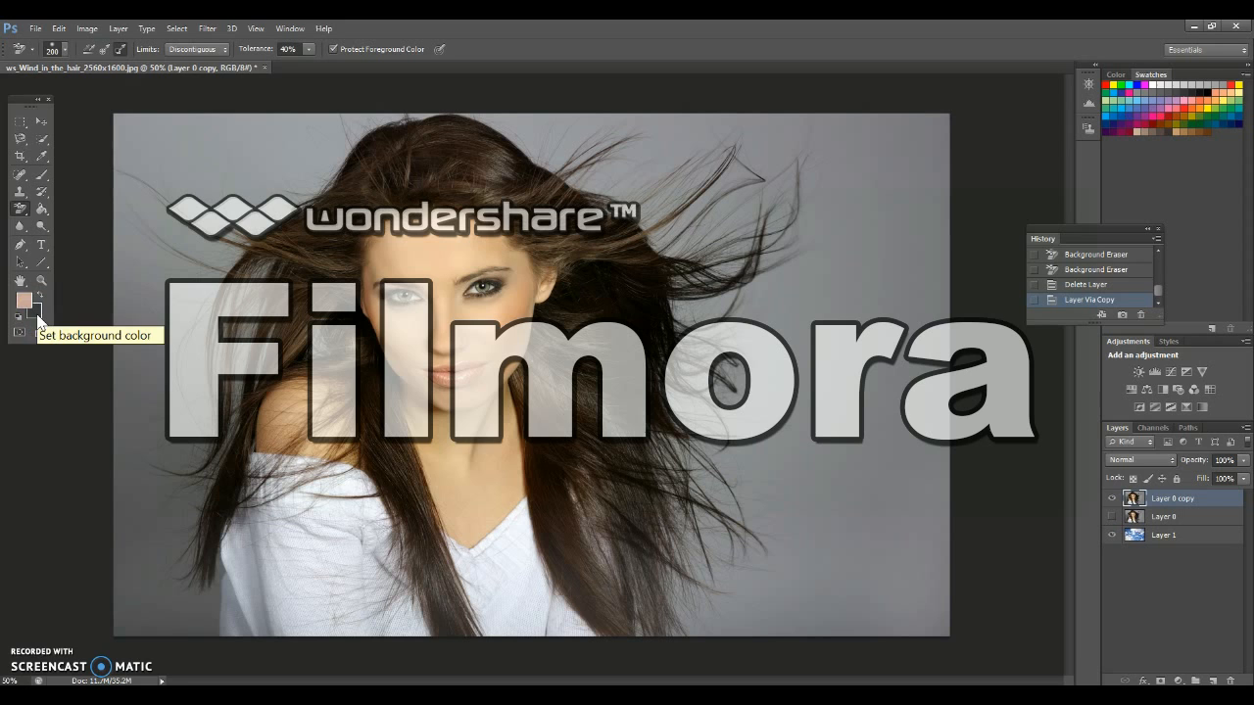
click(37, 314)
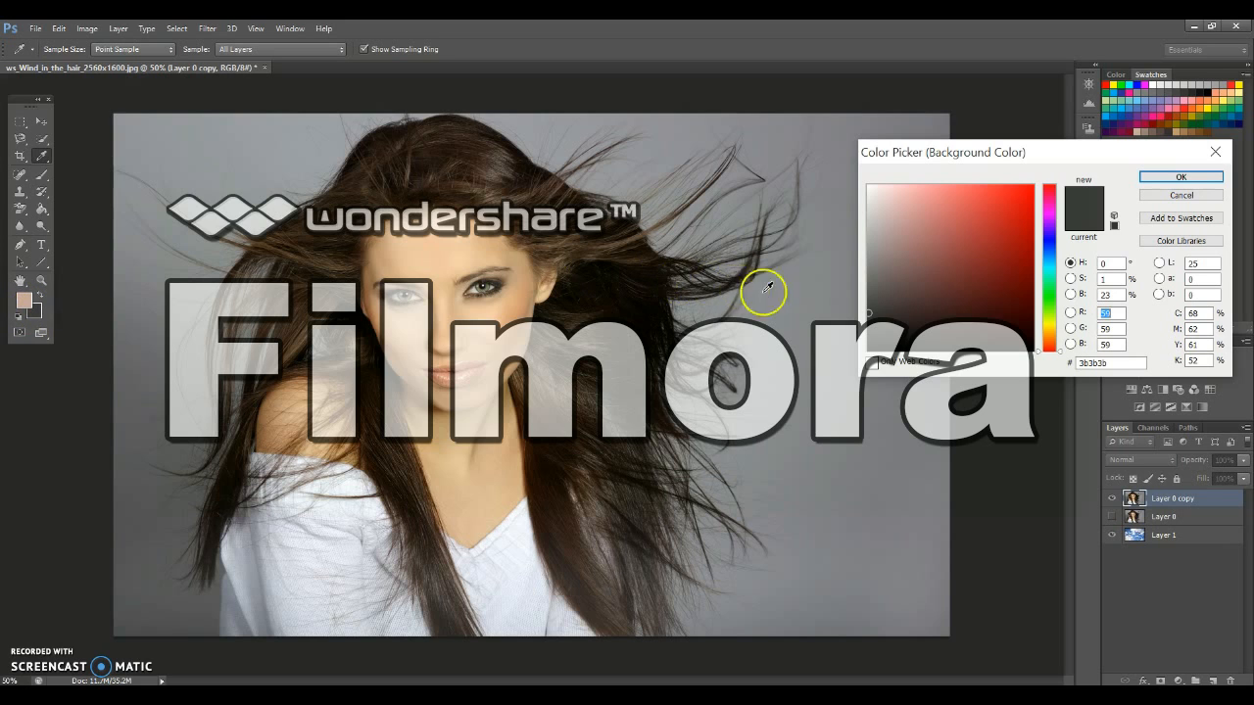
click(866, 275)
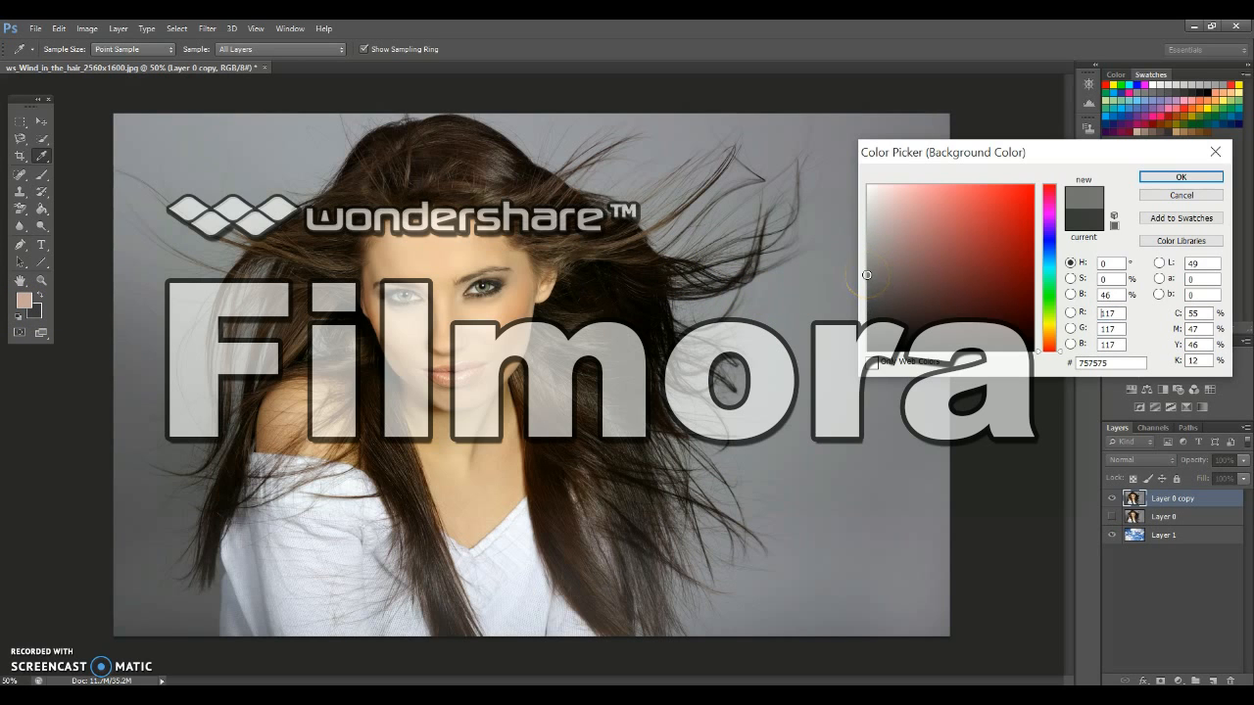
click(1047, 247)
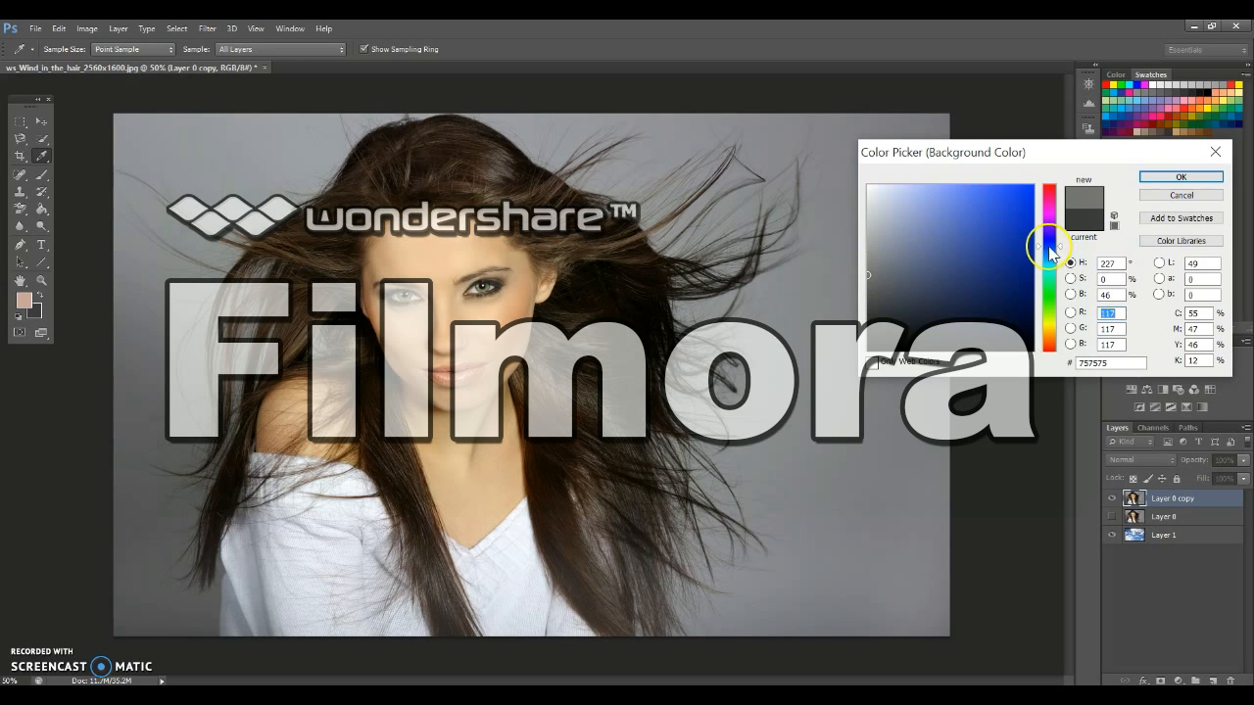
click(868, 238)
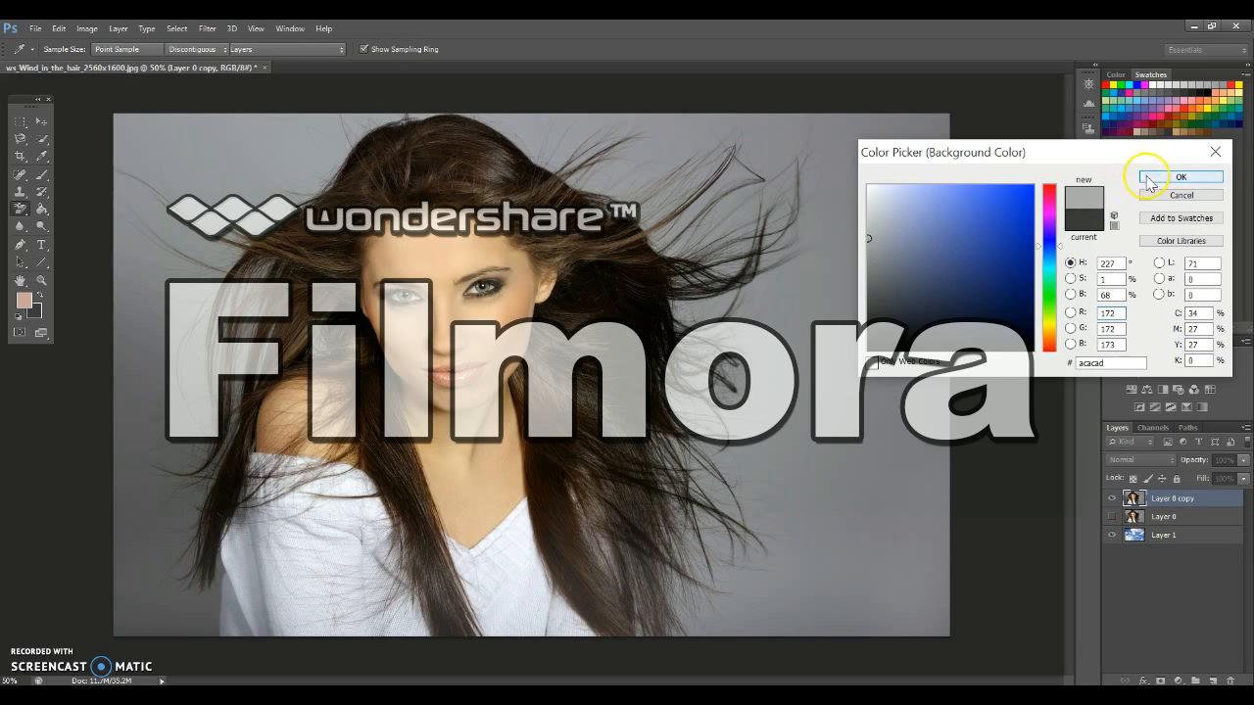
click(1181, 177)
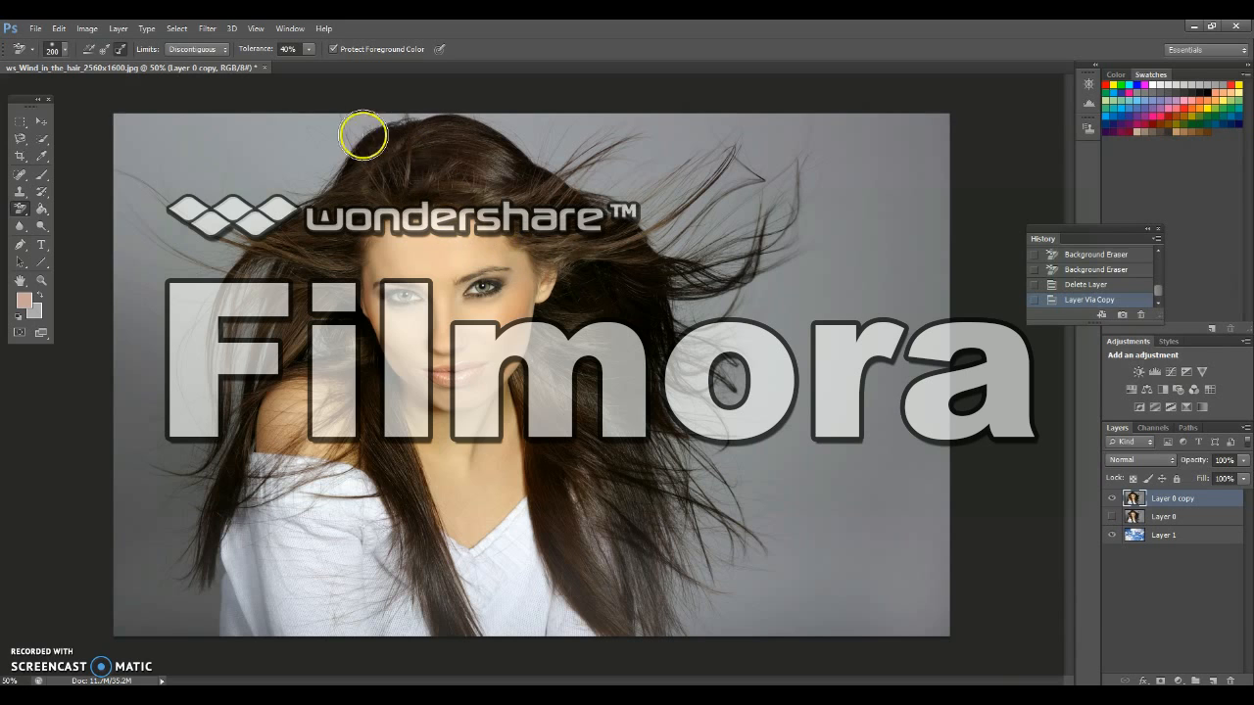
mouse_move(160, 134)
mouse_down()
mouse_move(292, 129)
mouse_move(127, 137)
mouse_move(154, 163)
mouse_move(140, 186)
mouse_move(196, 186)
mouse_move(240, 210)
mouse_move(285, 204)
mouse_move(232, 178)
mouse_move(306, 175)
mouse_move(369, 115)
mouse_move(479, 112)
mouse_move(653, 238)
mouse_move(691, 332)
mouse_move(666, 421)
mouse_move(756, 381)
mouse_move(734, 308)
mouse_move(742, 218)
mouse_up()
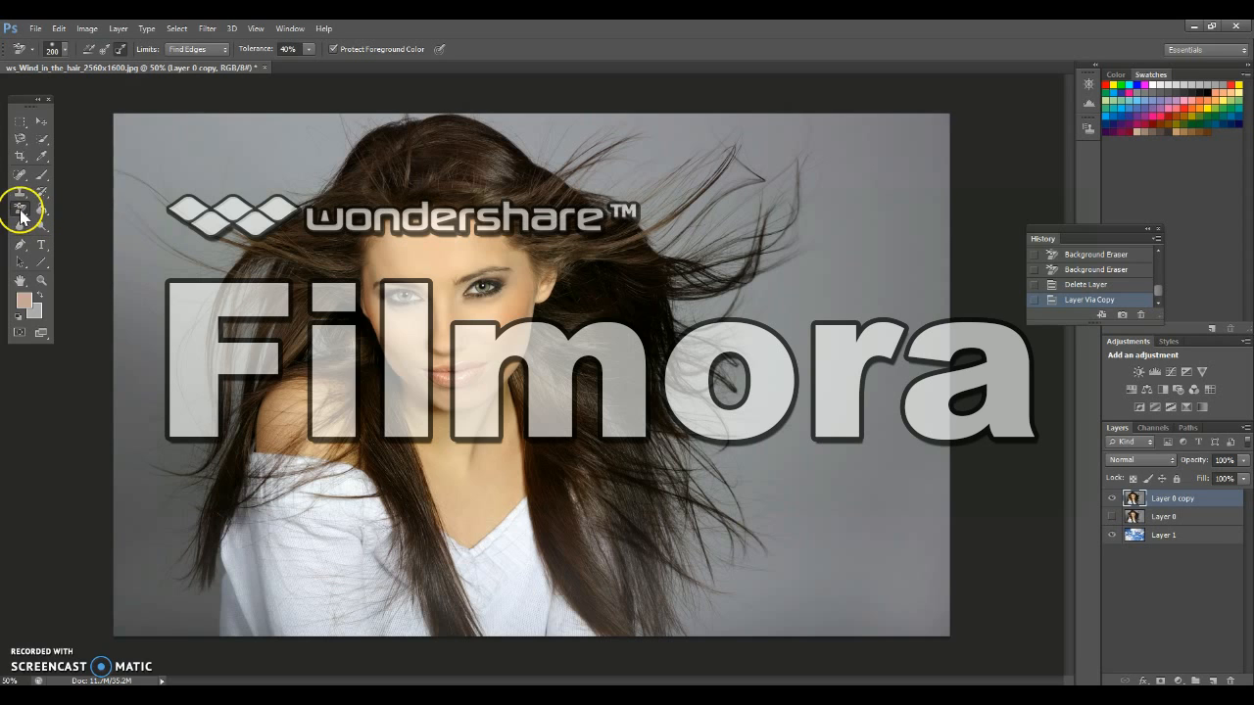
Set the Background Eraser to Once sampling with Discontiguous limits and 40% tolerance
click(177, 49)
click(182, 63)
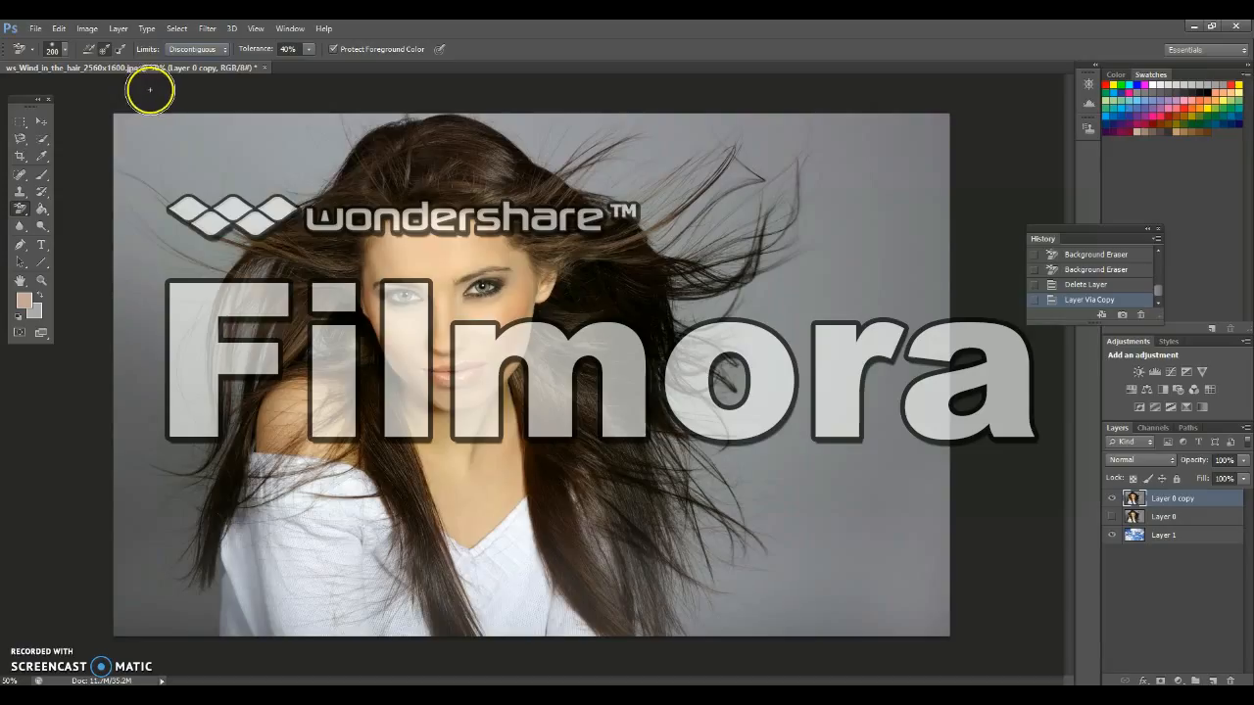
click(309, 49)
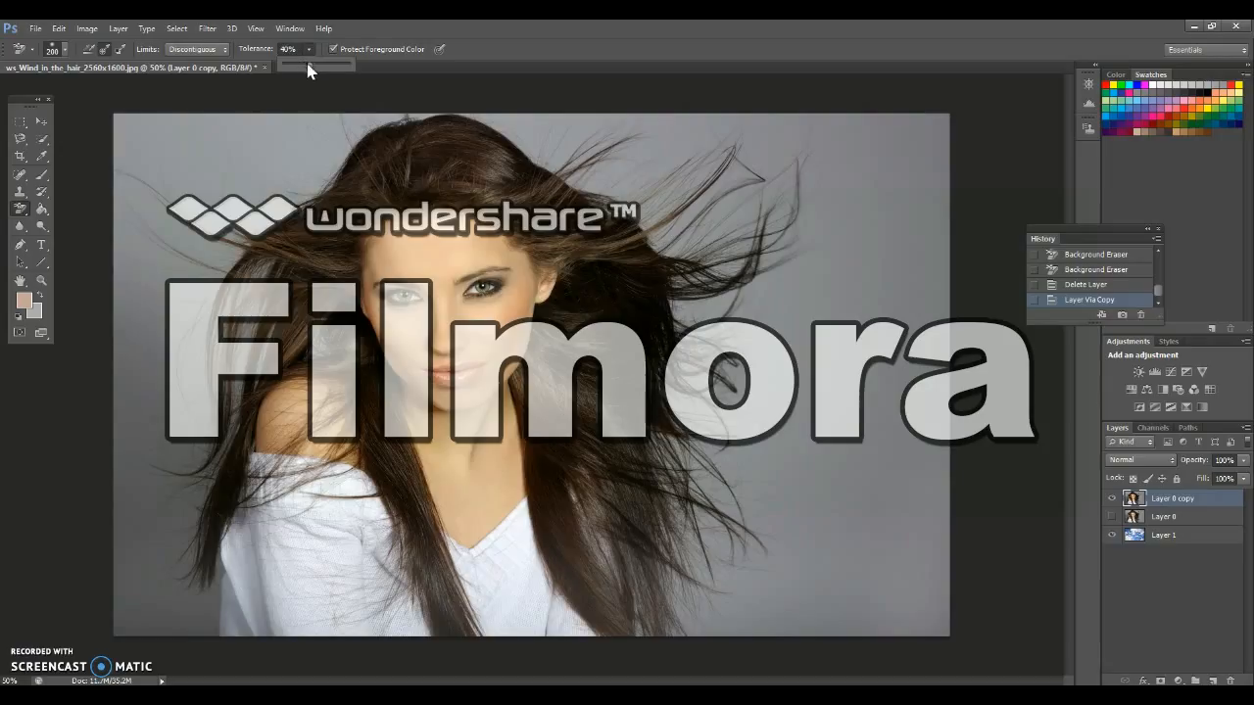
click(307, 71)
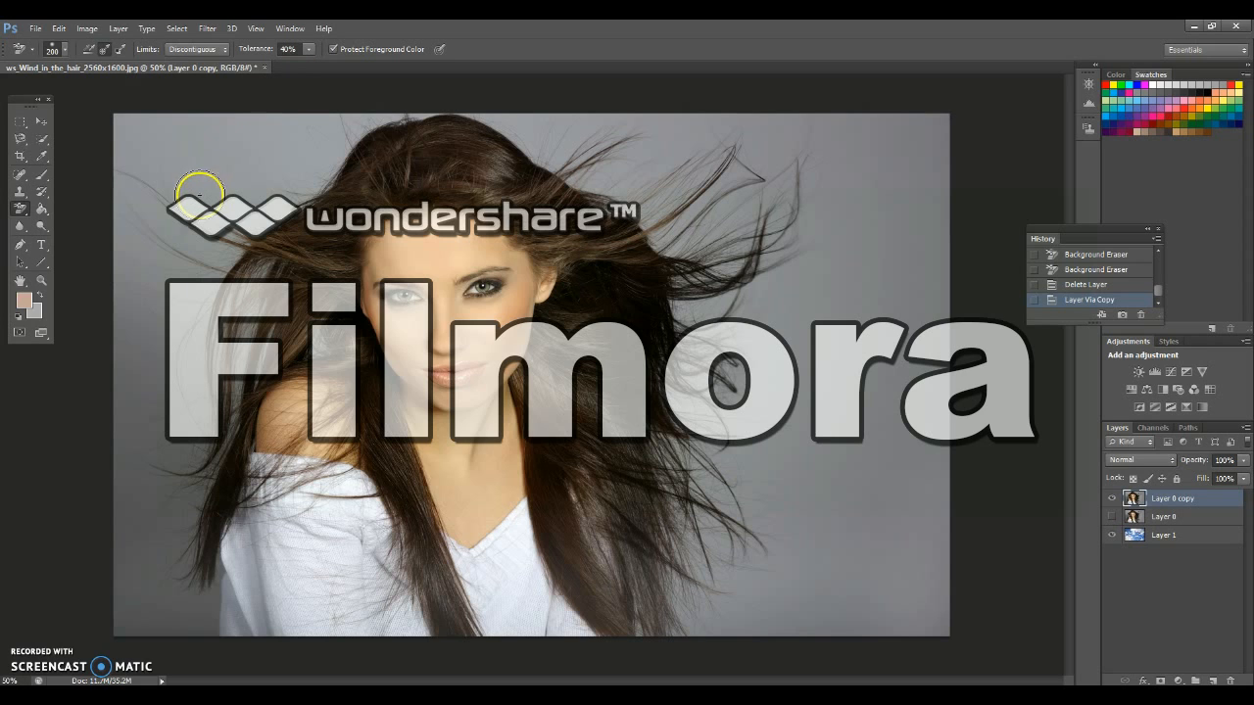
Set the background colour to the light grey #bcbcbc
click(38, 313)
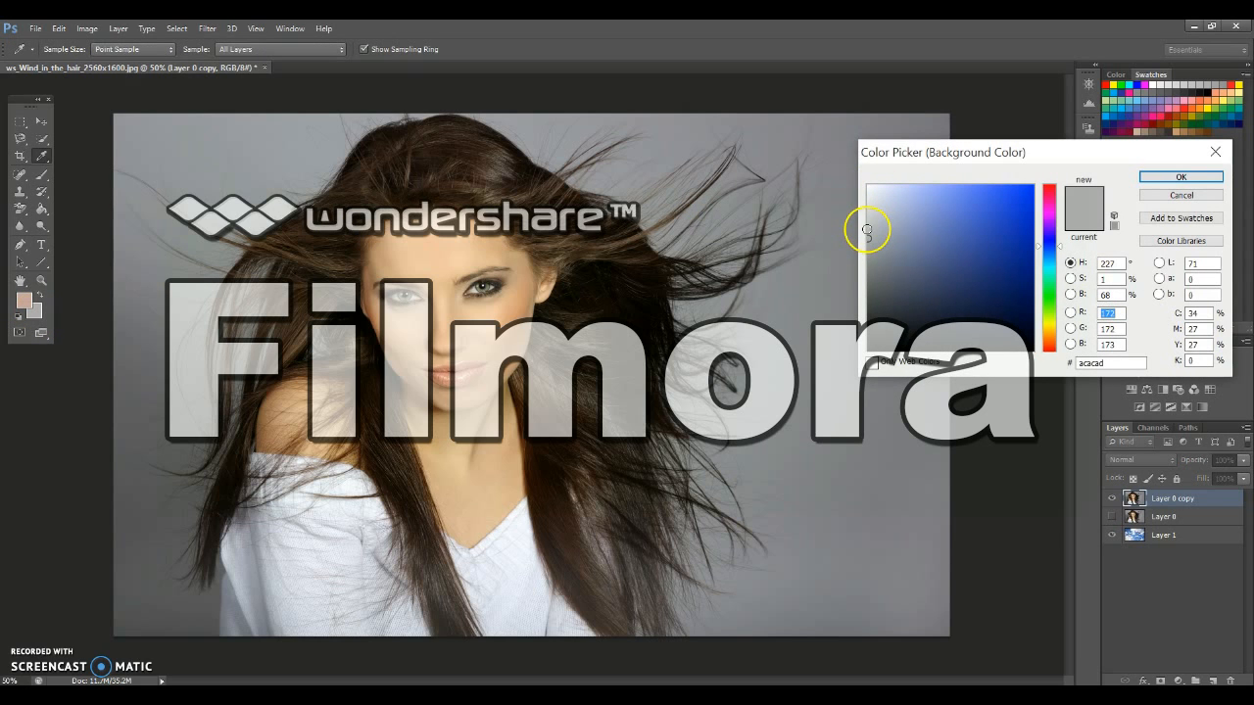
click(867, 228)
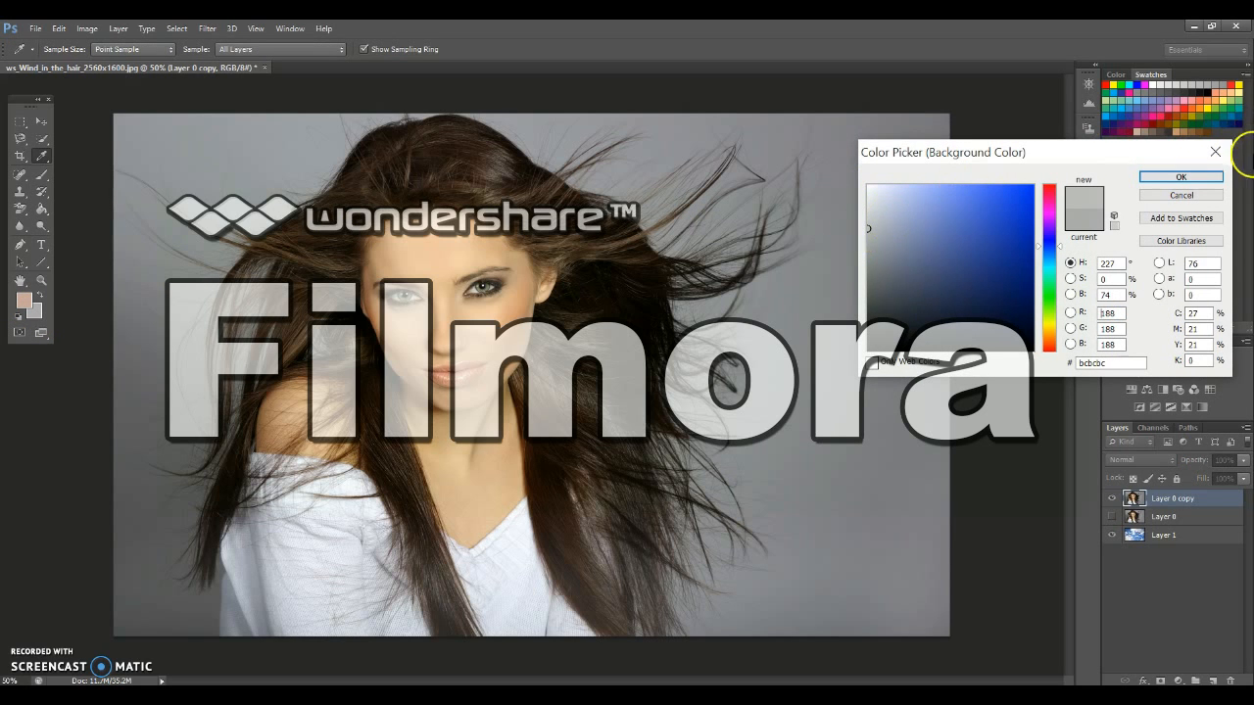
click(1181, 176)
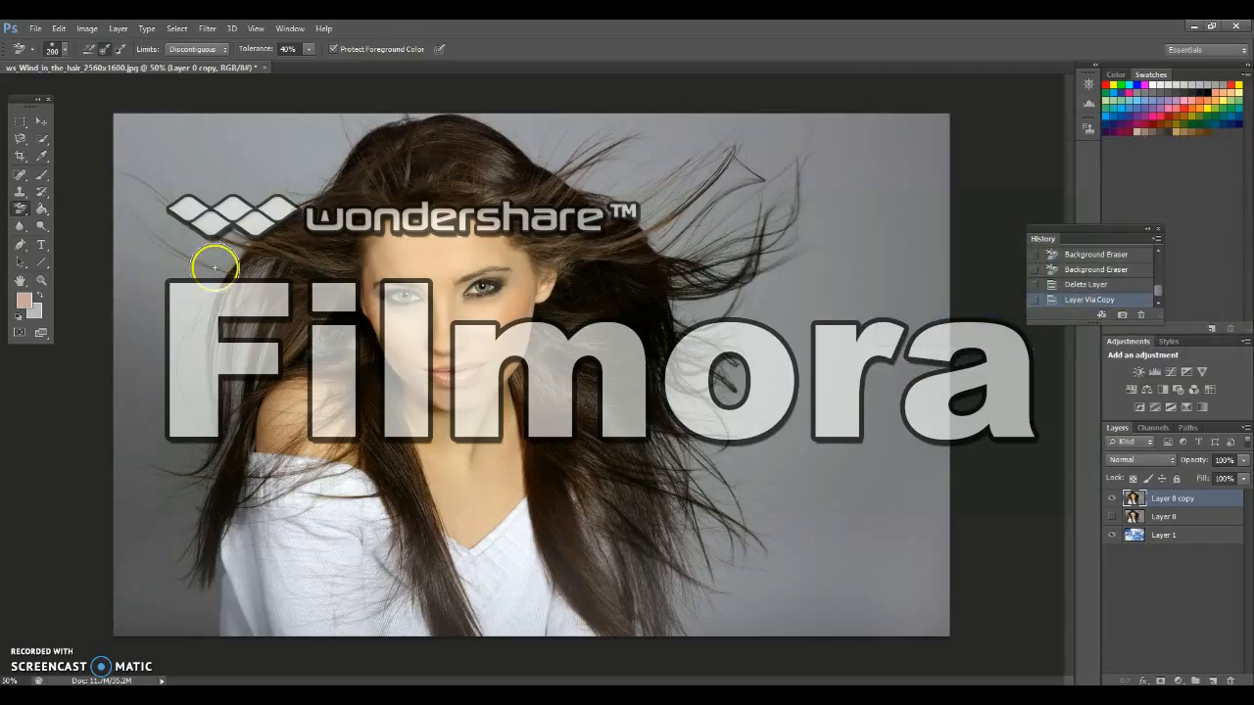
Keep Protect Foreground Color enabled and sample the forehead's skin tone #f2c6a3 as the foreground colour
click(333, 49)
click(24, 305)
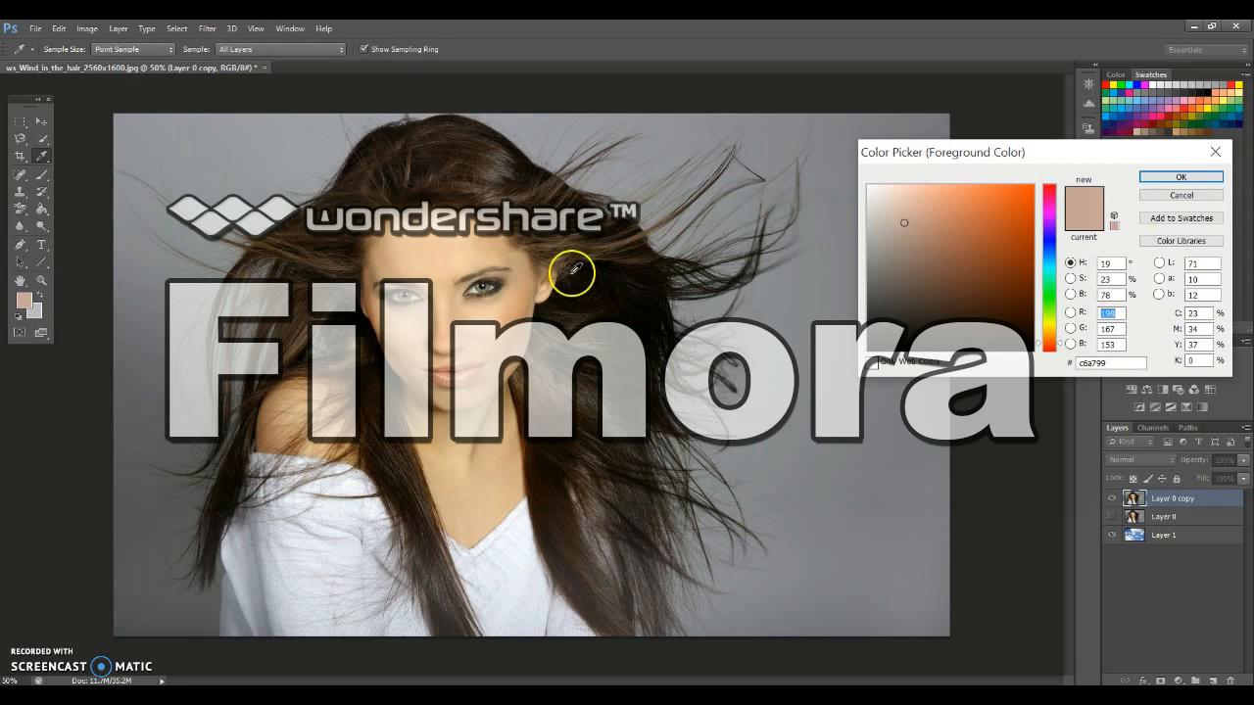
click(428, 238)
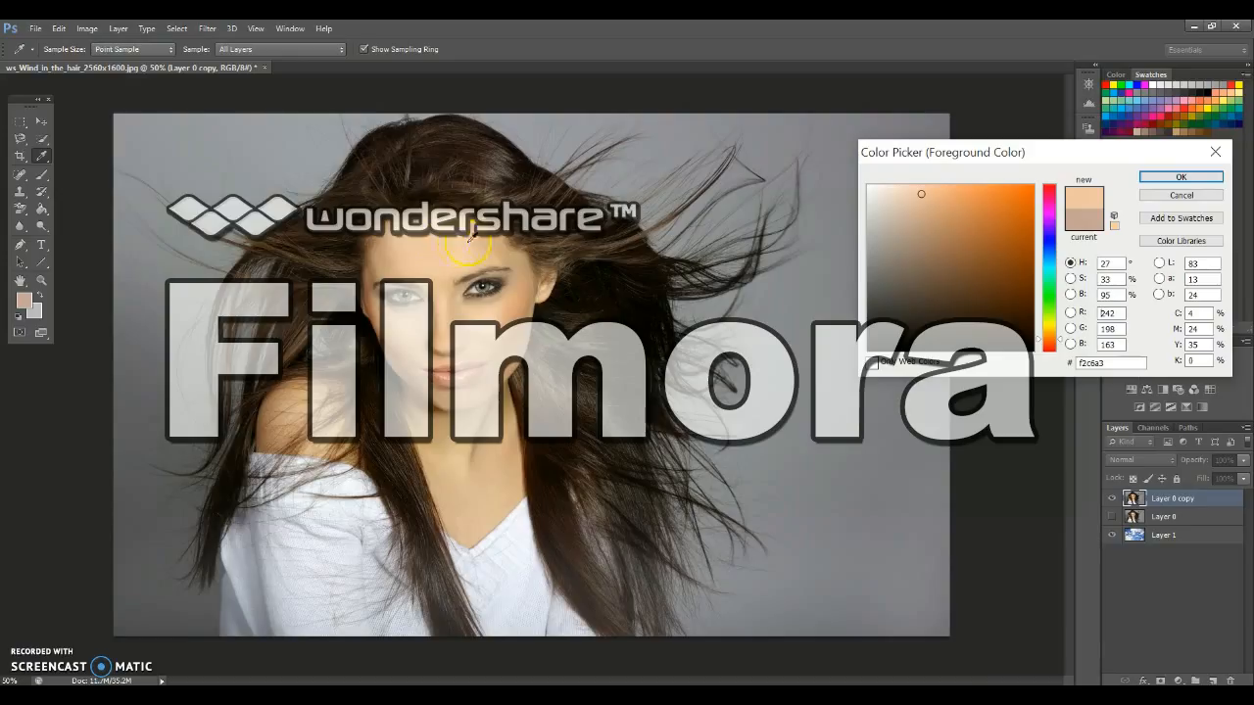
click(1203, 179)
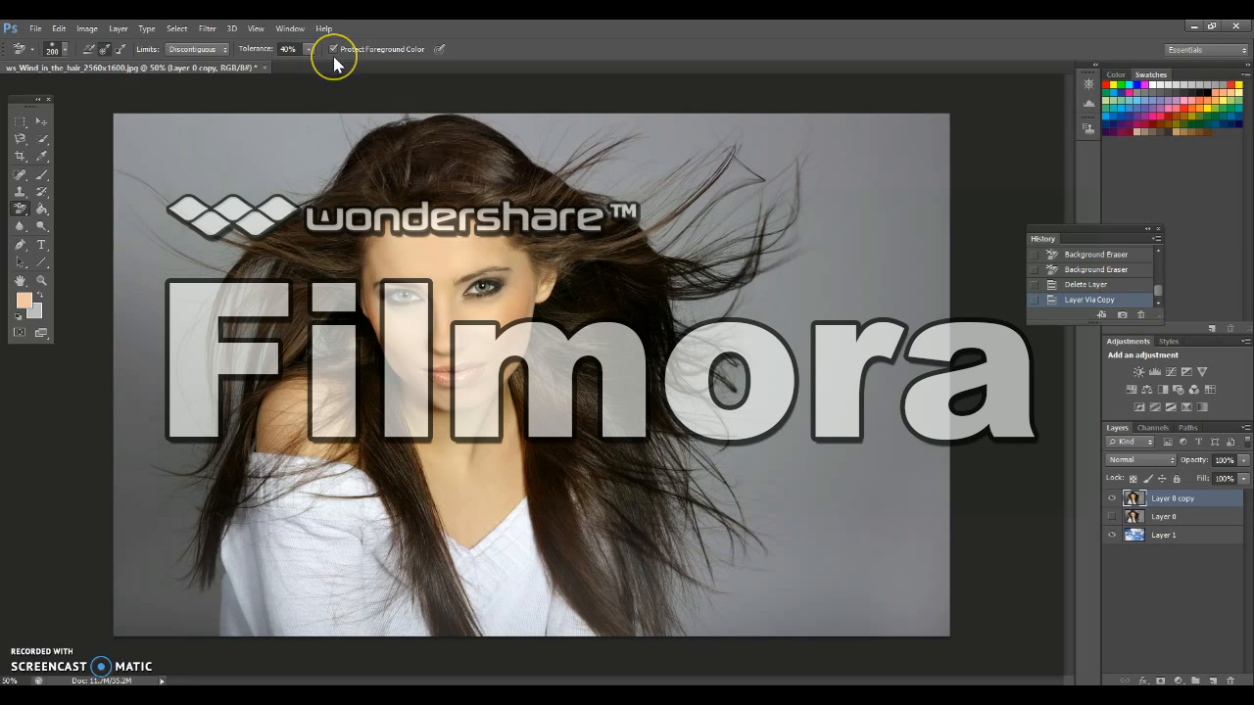
Erase the grey backdrop around the woman's hair on both sides so the sky layer shows through
mouse_move(697, 126)
mouse_down()
mouse_move(570, 161)
mouse_move(498, 111)
mouse_move(801, 124)
mouse_move(638, 202)
mouse_move(546, 140)
mouse_move(697, 185)
mouse_move(703, 233)
mouse_move(834, 134)
mouse_move(938, 128)
mouse_move(852, 170)
mouse_up()
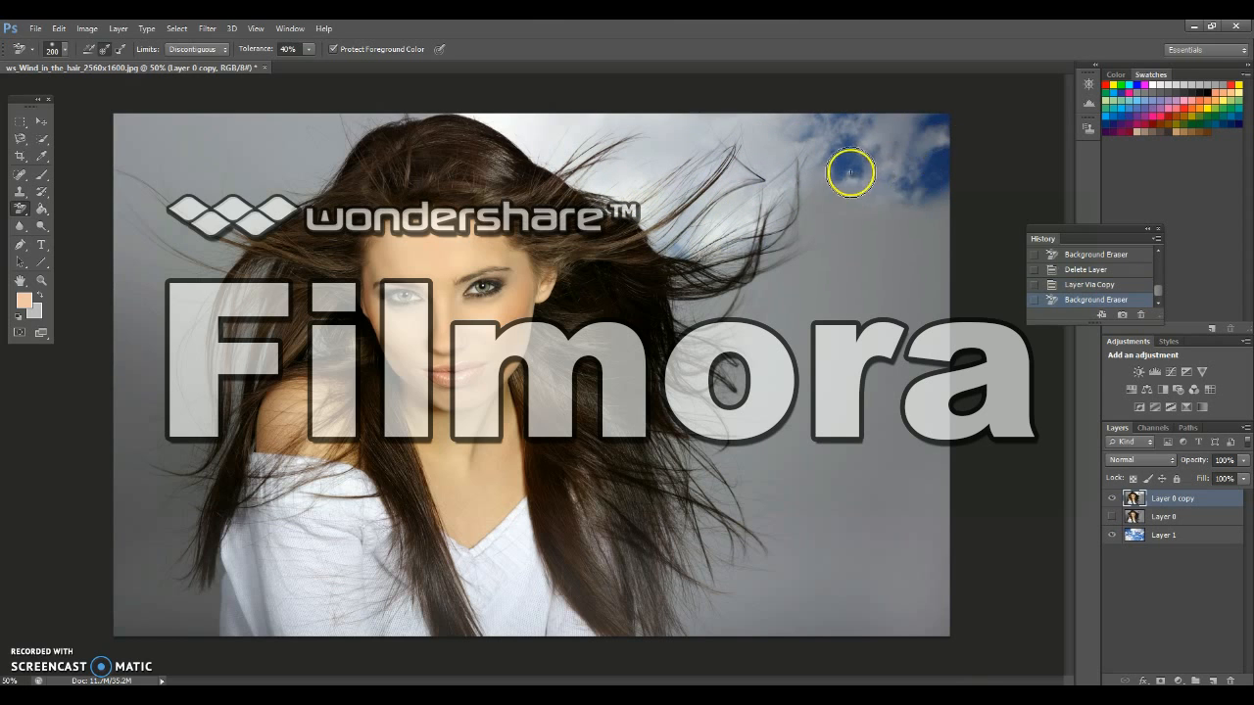
mouse_move(777, 206)
mouse_down()
mouse_move(705, 296)
mouse_move(782, 303)
mouse_move(687, 304)
mouse_move(725, 263)
mouse_move(831, 242)
mouse_move(868, 210)
mouse_move(800, 224)
mouse_move(710, 276)
mouse_move(781, 221)
mouse_move(857, 191)
mouse_move(835, 230)
mouse_move(782, 234)
mouse_move(905, 212)
mouse_move(947, 370)
mouse_move(803, 493)
mouse_move(824, 324)
mouse_move(893, 323)
mouse_move(833, 462)
mouse_move(816, 395)
mouse_move(889, 321)
mouse_move(864, 441)
mouse_move(919, 347)
mouse_move(866, 274)
mouse_move(903, 254)
mouse_move(940, 271)
mouse_move(814, 234)
mouse_move(771, 279)
mouse_move(733, 403)
mouse_move(683, 377)
mouse_move(739, 362)
mouse_move(682, 376)
mouse_move(687, 445)
mouse_move(788, 482)
mouse_move(677, 445)
mouse_move(699, 594)
mouse_move(671, 576)
mouse_move(694, 659)
mouse_move(646, 622)
mouse_move(785, 581)
mouse_move(731, 561)
mouse_move(812, 601)
mouse_move(759, 623)
mouse_move(954, 611)
mouse_move(932, 450)
mouse_move(902, 590)
mouse_move(835, 530)
mouse_move(901, 489)
mouse_move(876, 547)
mouse_move(856, 269)
mouse_move(875, 192)
mouse_move(719, 240)
mouse_move(629, 164)
mouse_move(451, 105)
mouse_move(363, 115)
mouse_move(356, 146)
mouse_move(307, 180)
mouse_move(327, 123)
mouse_move(246, 198)
mouse_move(267, 179)
mouse_move(215, 129)
mouse_move(186, 164)
mouse_move(116, 135)
mouse_move(260, 308)
mouse_move(192, 610)
mouse_move(163, 634)
mouse_move(159, 153)
mouse_move(121, 180)
mouse_move(126, 506)
mouse_move(163, 336)
mouse_move(183, 425)
mouse_move(173, 621)
mouse_move(176, 605)
mouse_move(119, 525)
mouse_up()
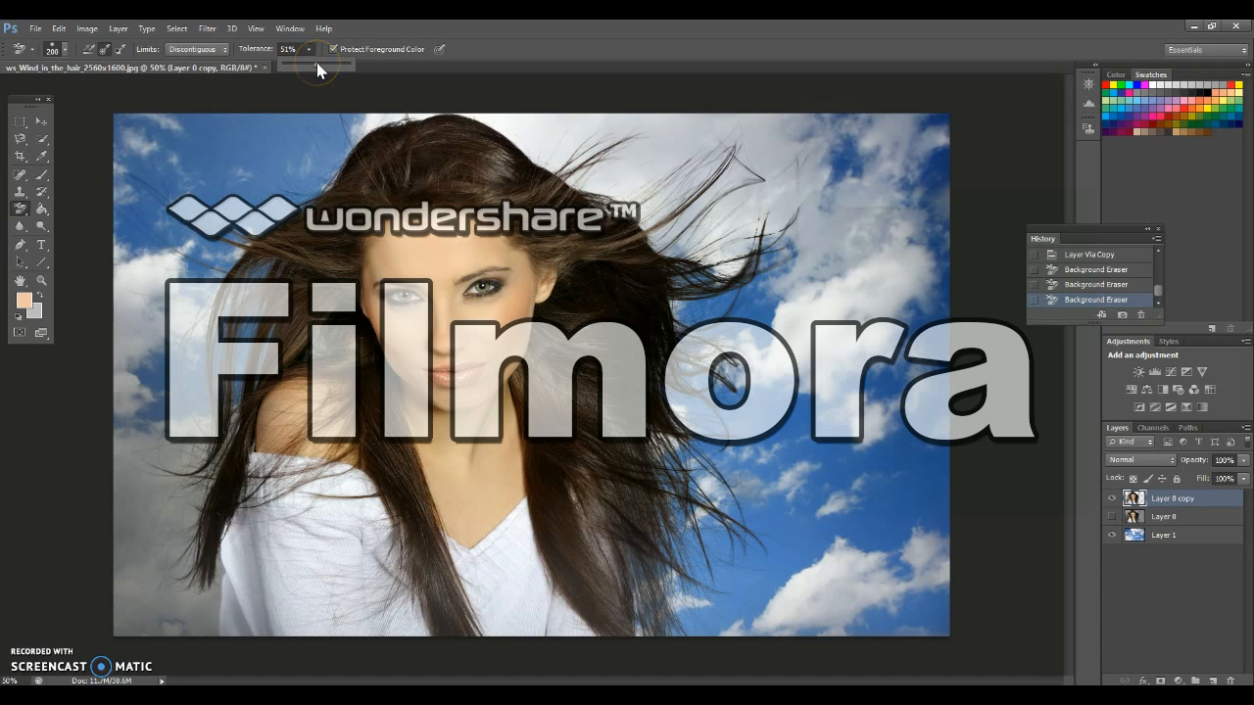
Erase the remaining grey areas around the hair with a 381 px brush at 61% tolerance, and set the tolerance back to 40%
click(66, 54)
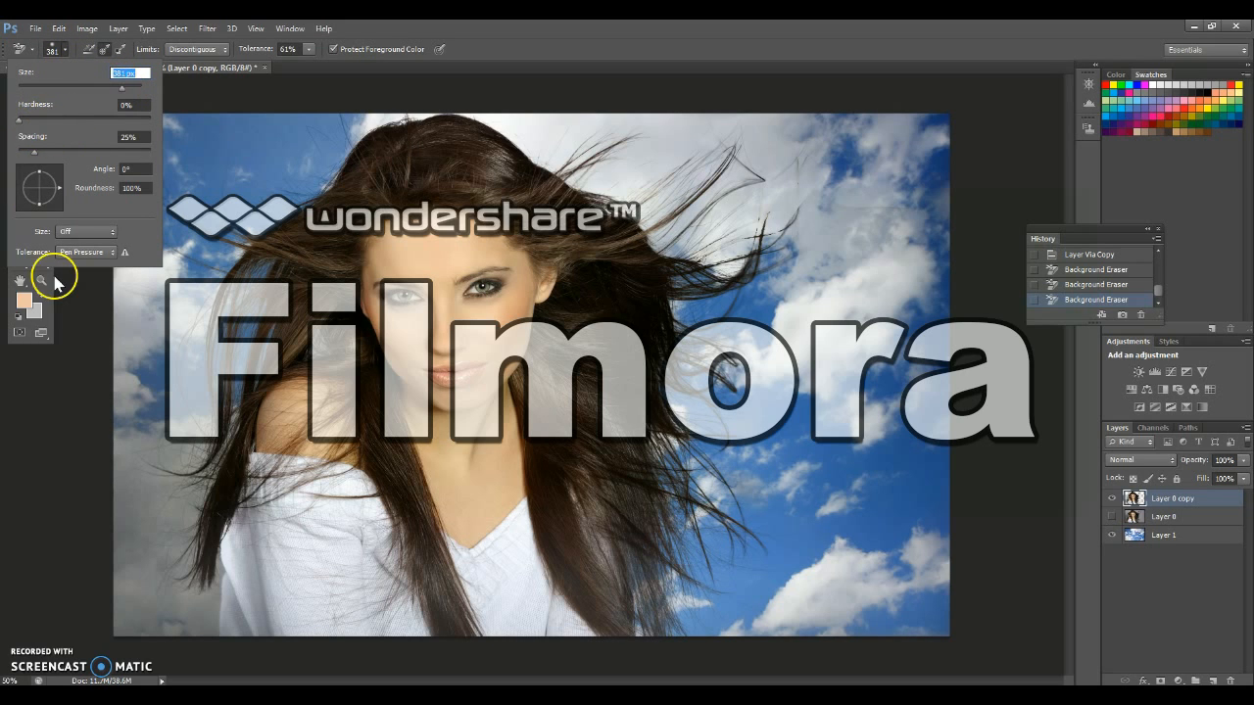
click(123, 327)
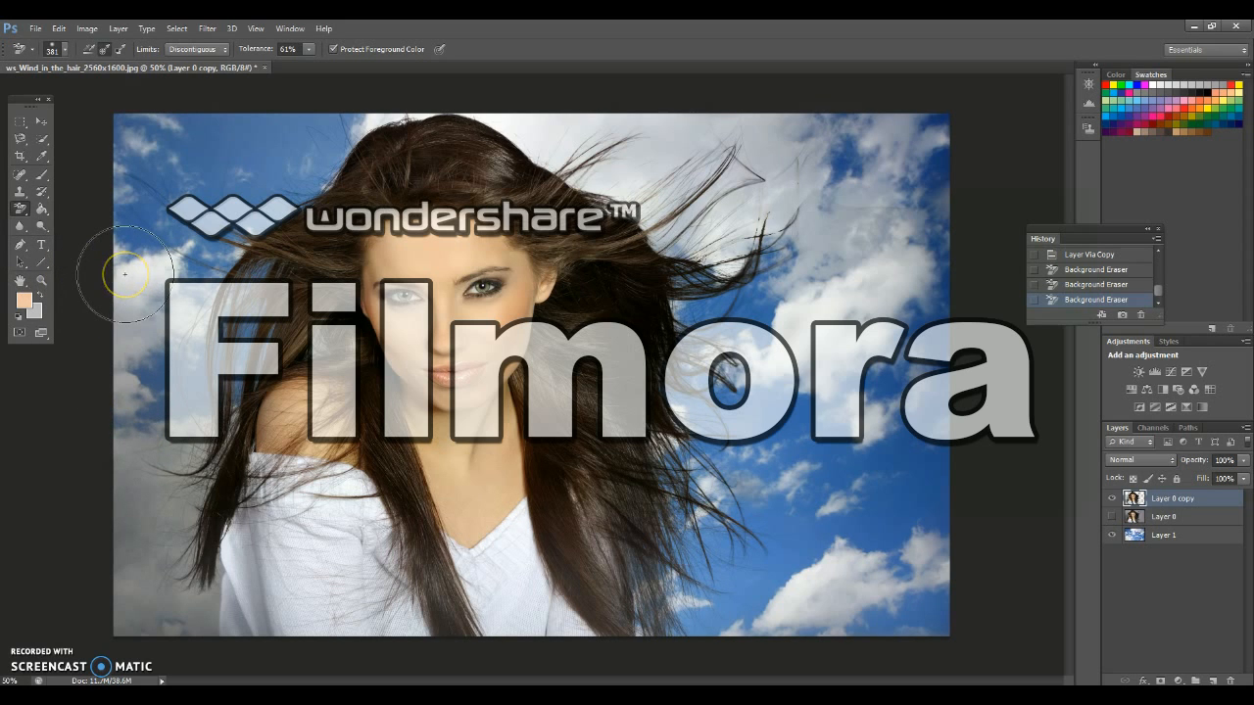
mouse_move(125, 275)
mouse_down()
mouse_move(132, 613)
mouse_move(110, 299)
mouse_move(127, 150)
mouse_up()
mouse_move(860, 253)
mouse_down()
mouse_move(837, 188)
mouse_move(811, 220)
mouse_move(947, 431)
mouse_move(817, 601)
mouse_move(742, 439)
mouse_move(670, 210)
mouse_up()
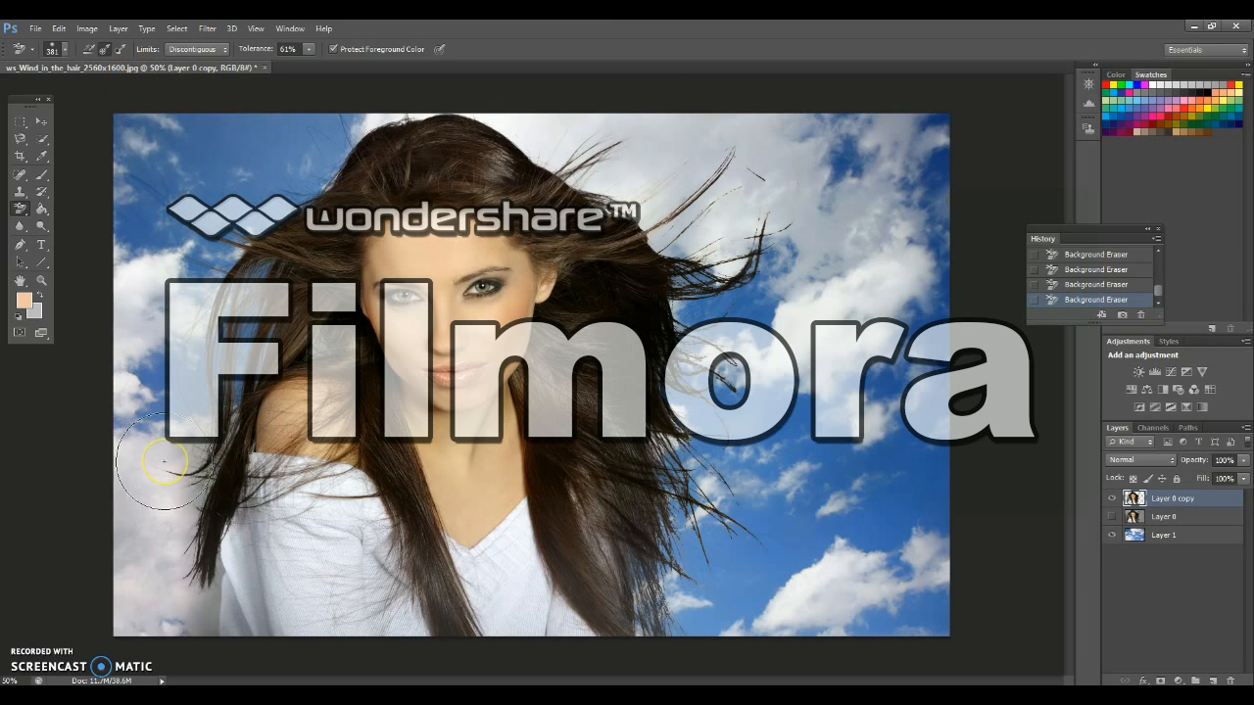
key(4)
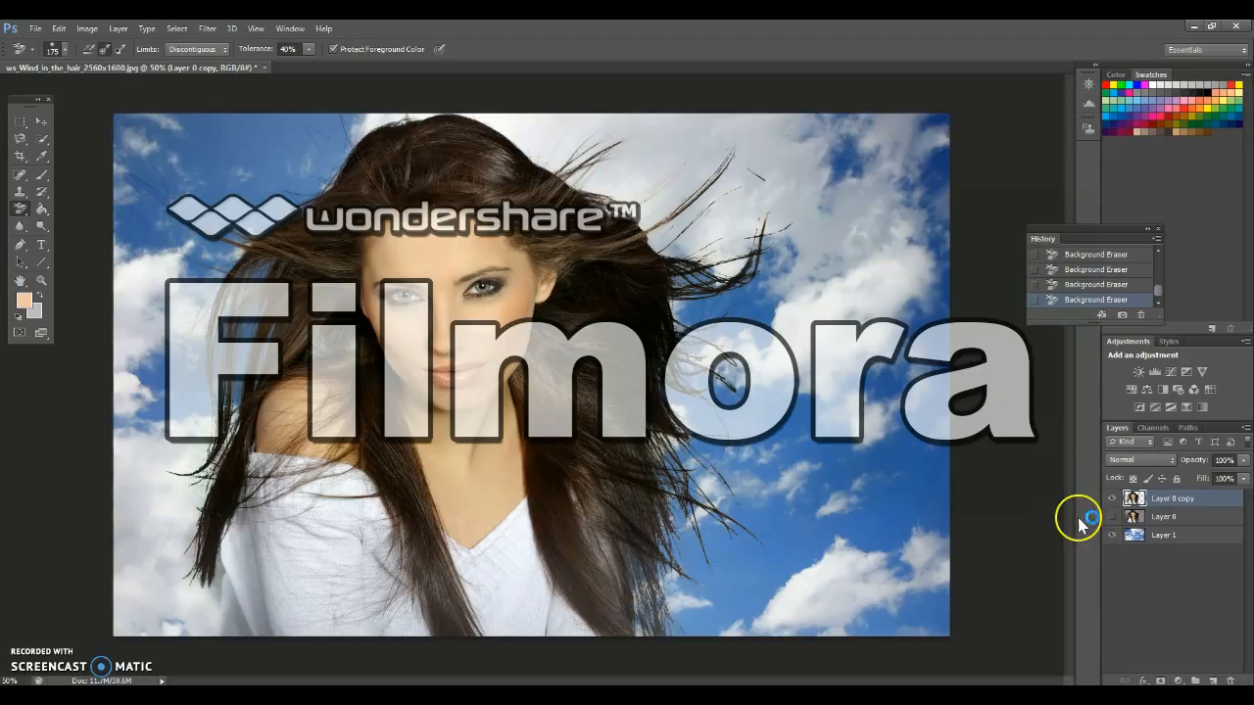
Toggle the visibility of the layers to compare the cut-out portrait on the sky with the original photo
click(1111, 534)
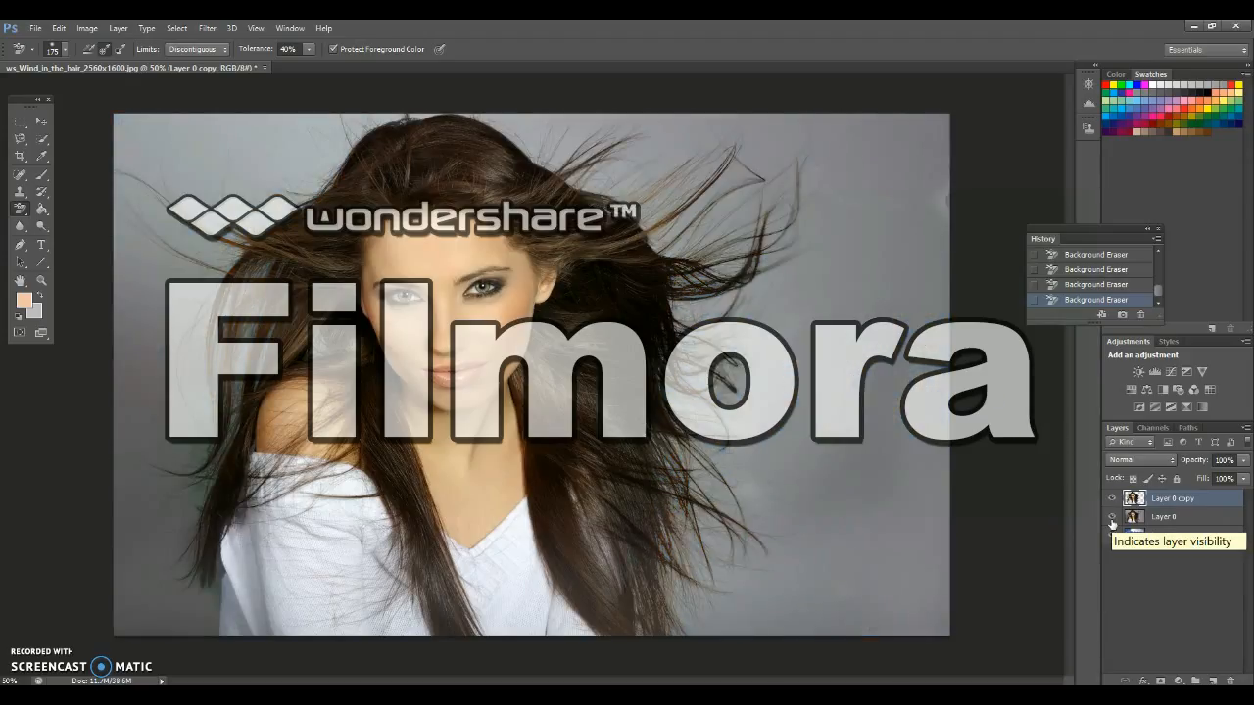
click(1112, 534)
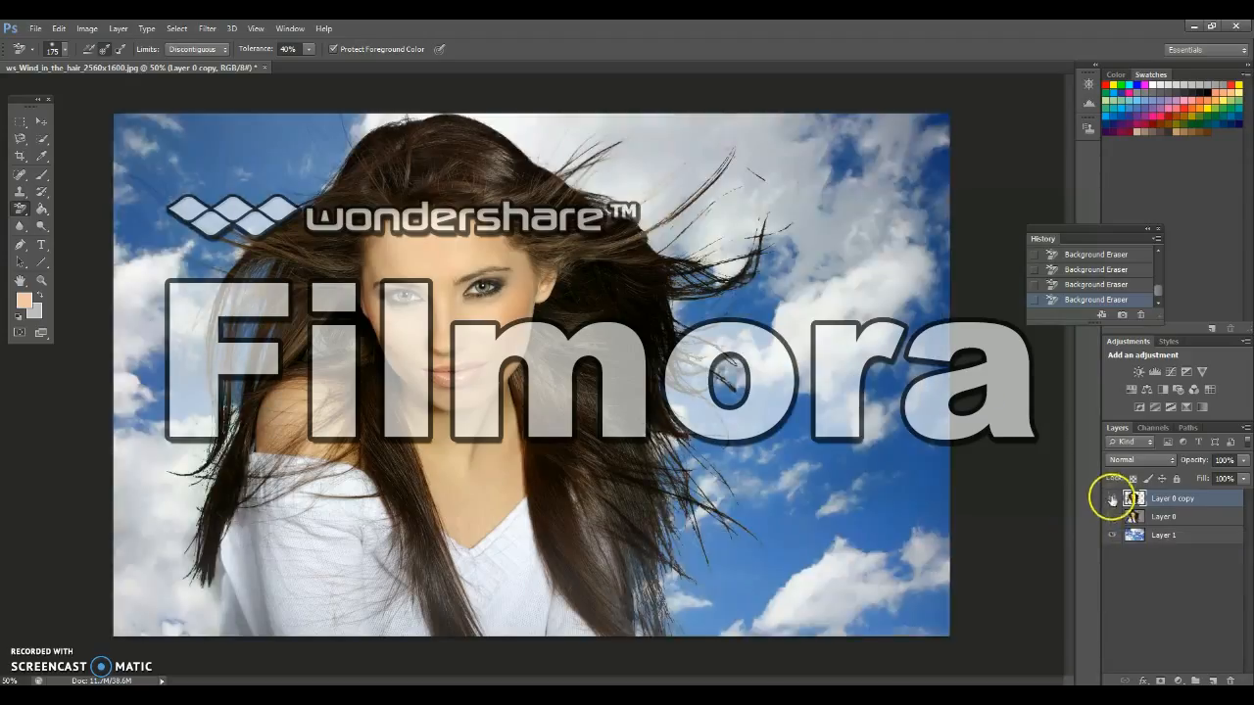
click(1111, 500)
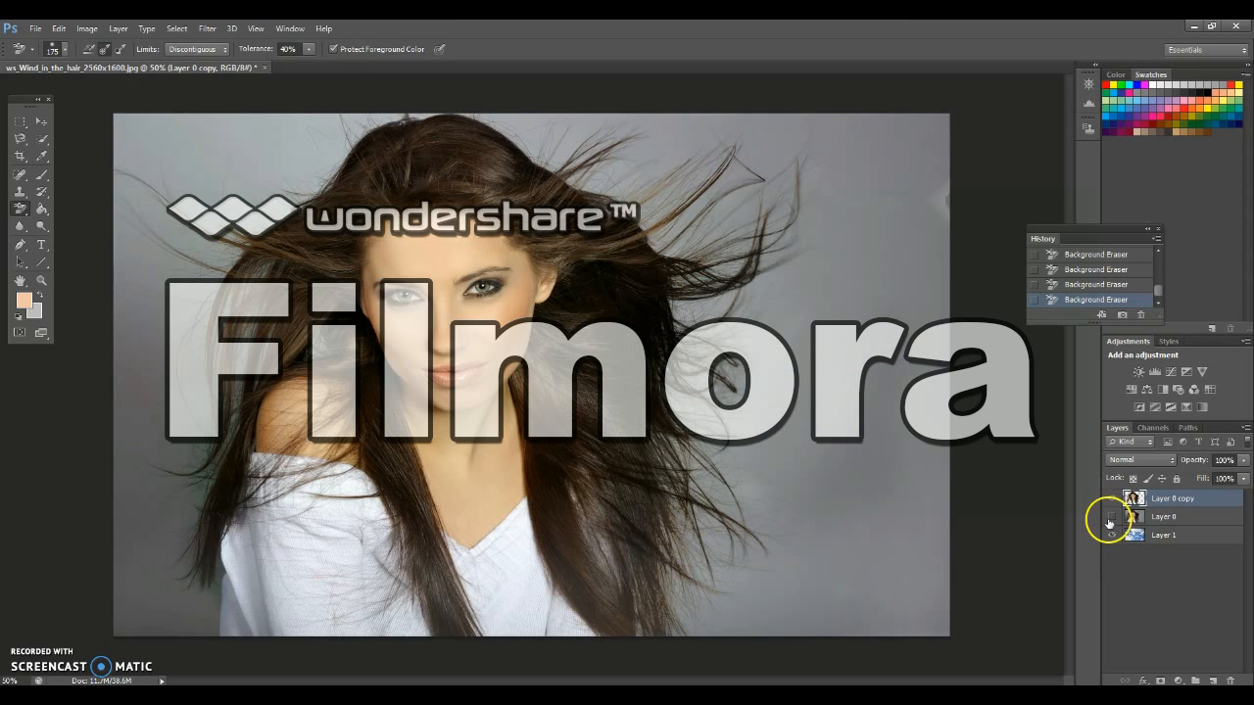
click(1110, 517)
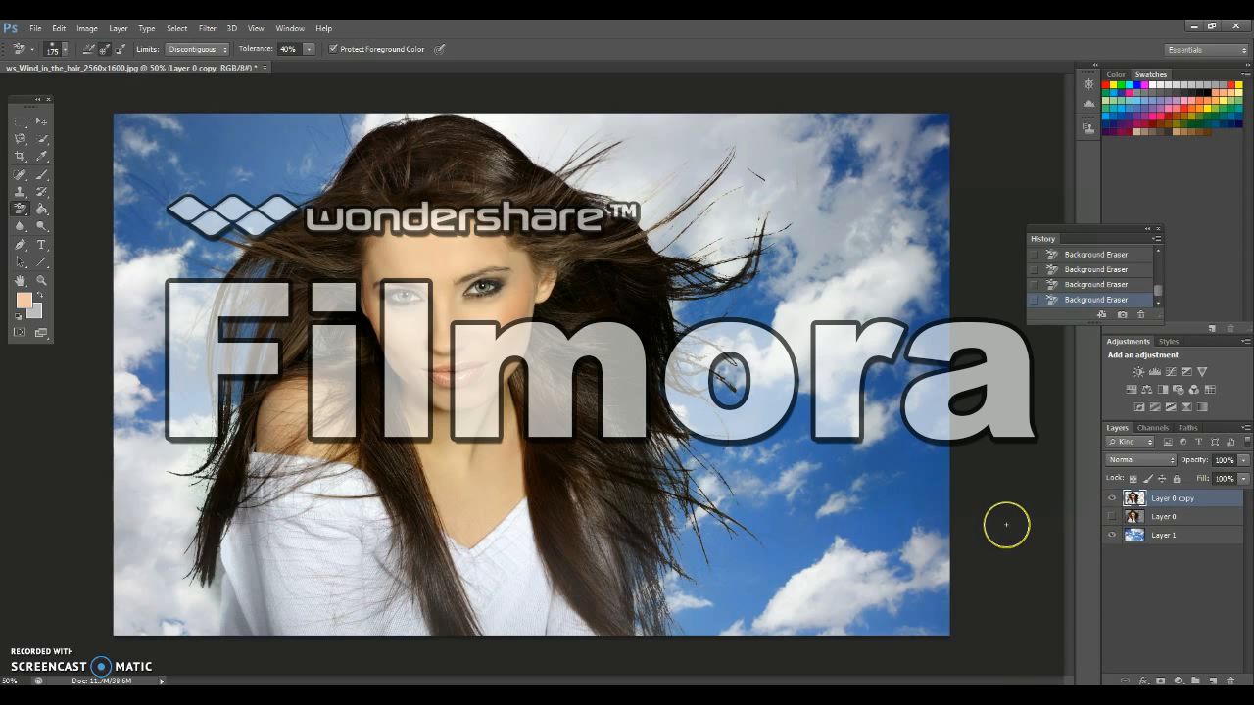